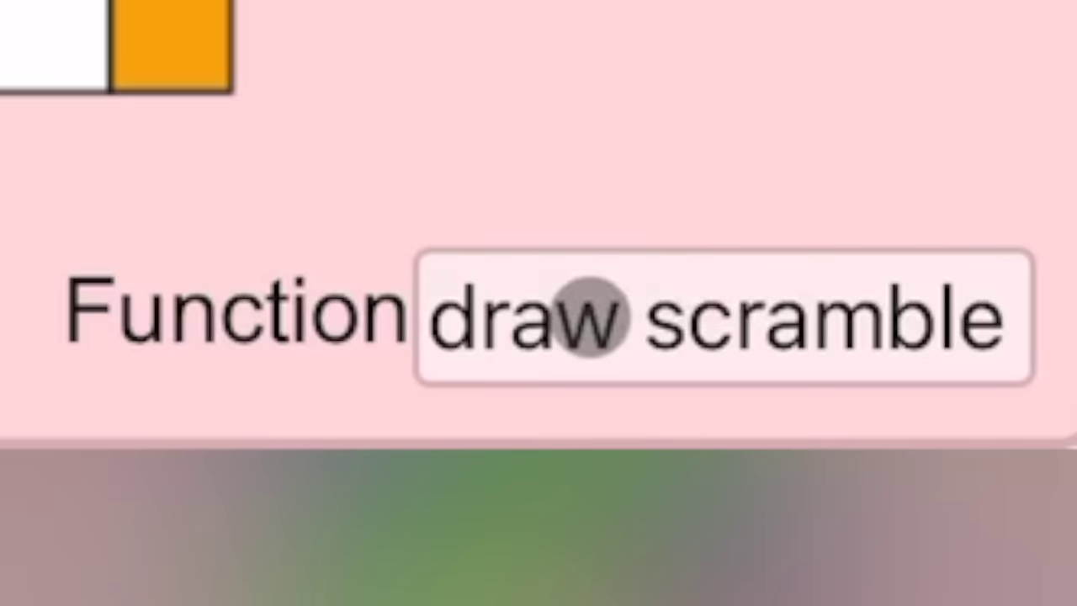
# Set the tools panel's function to time distribution and try out the time trend function.
pyautogui.click(910, 594)
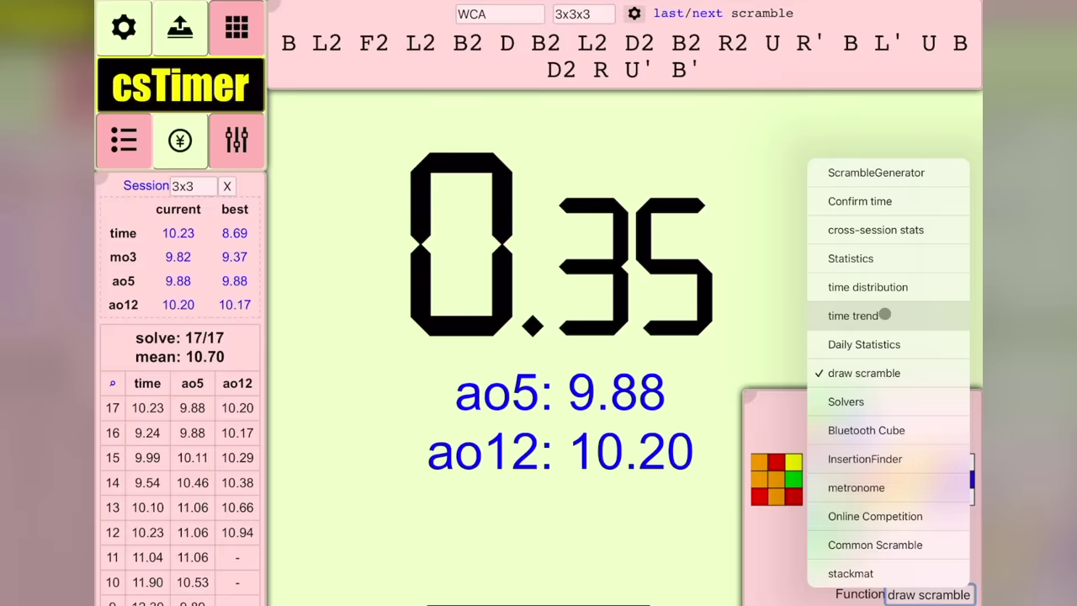
pyautogui.click(884, 287)
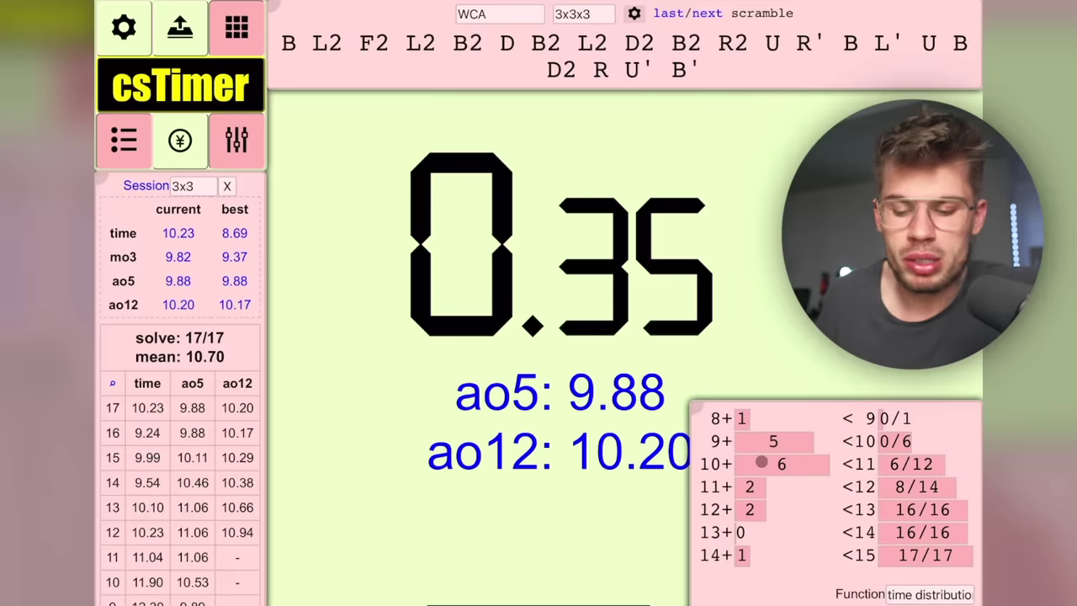
pyautogui.click(930, 595)
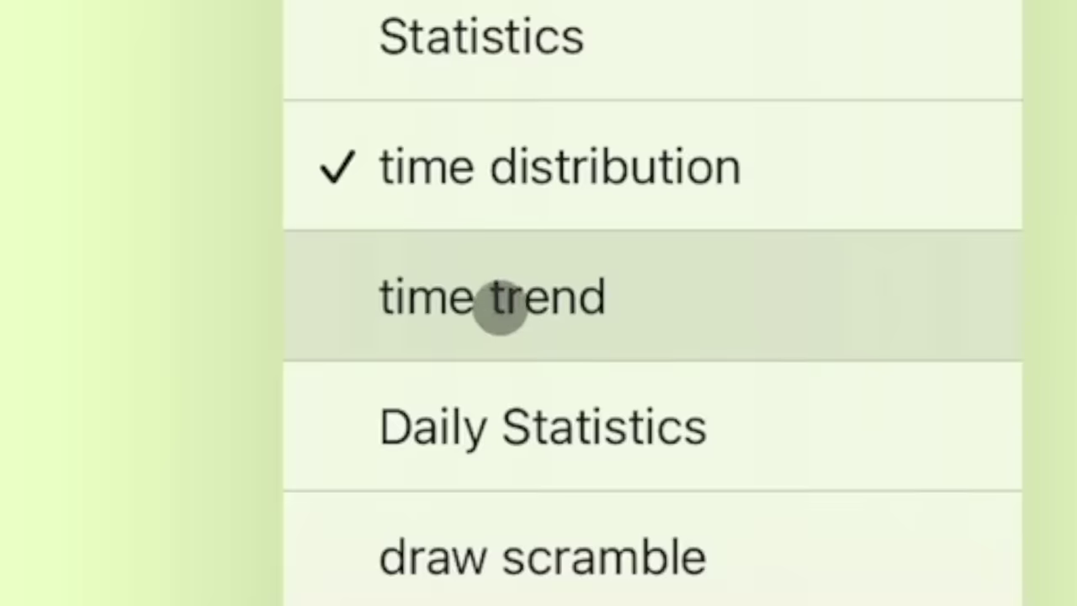
pyautogui.click(855, 318)
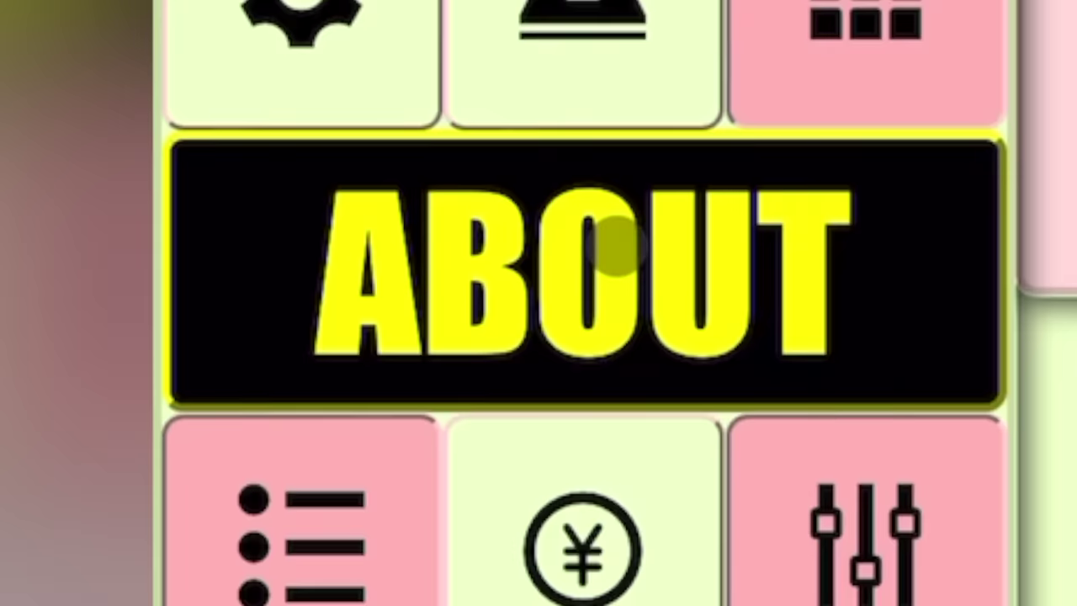
# Examine the list of keyboard shortcuts in the timer's About information.
pyautogui.click(187, 82)
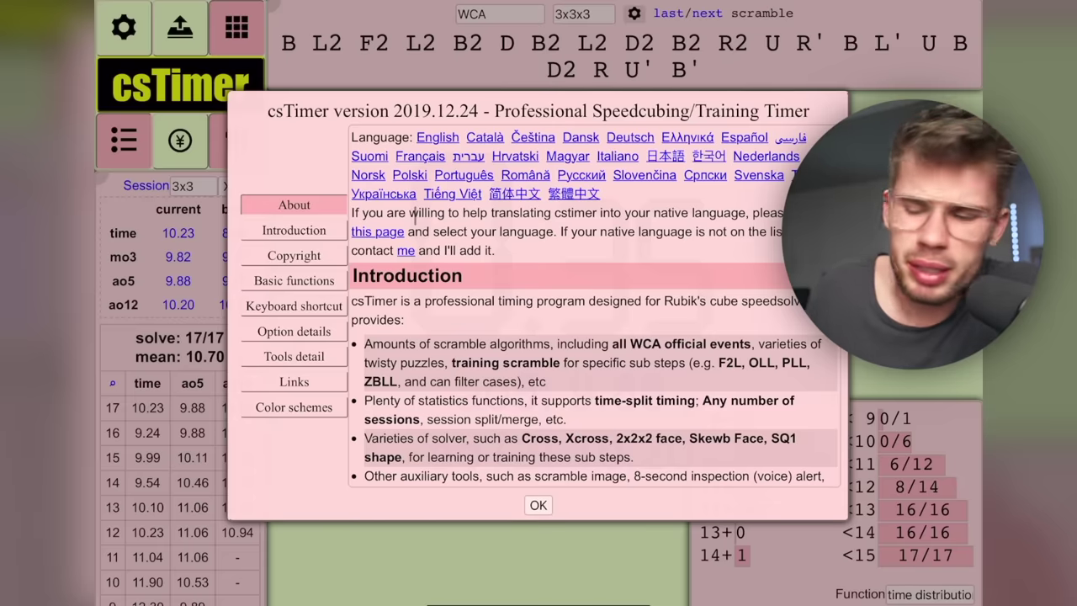
pyautogui.click(294, 306)
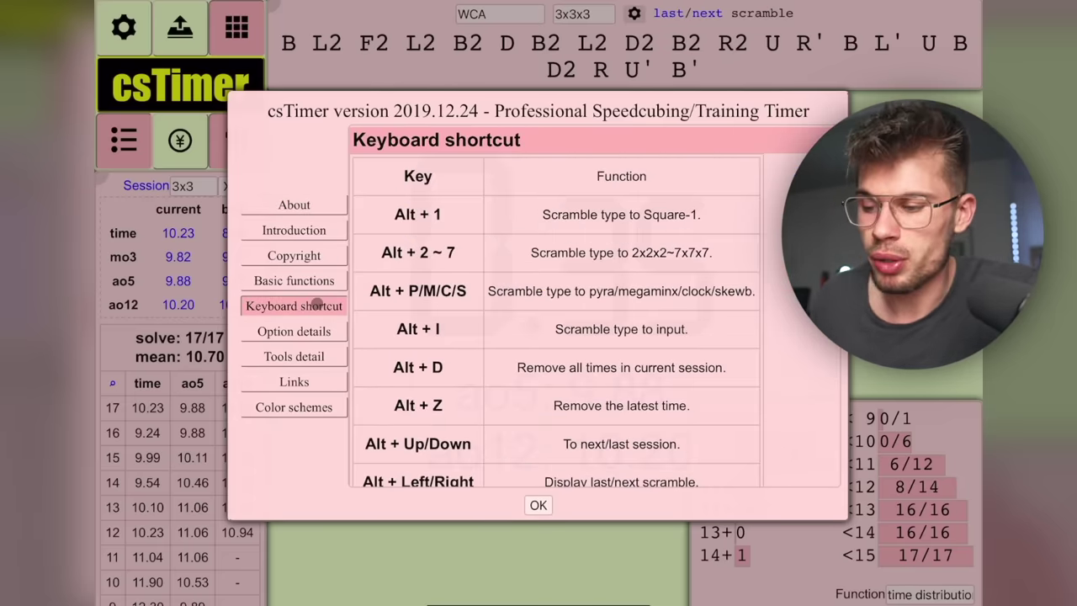
pyautogui.scroll(-1, 415, 310)
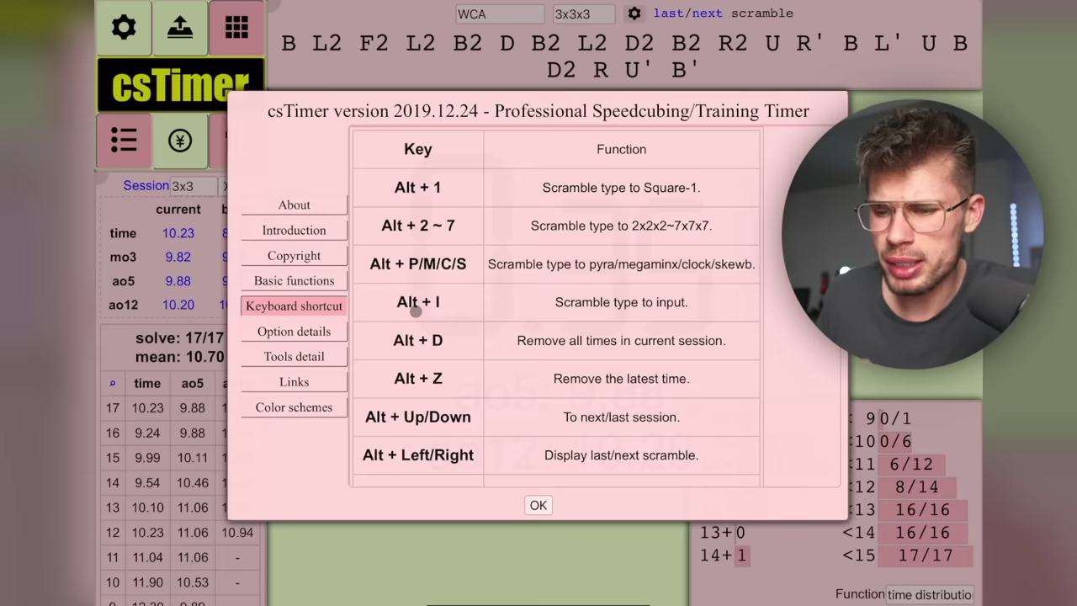
pyautogui.scroll(-4, 530, 209)
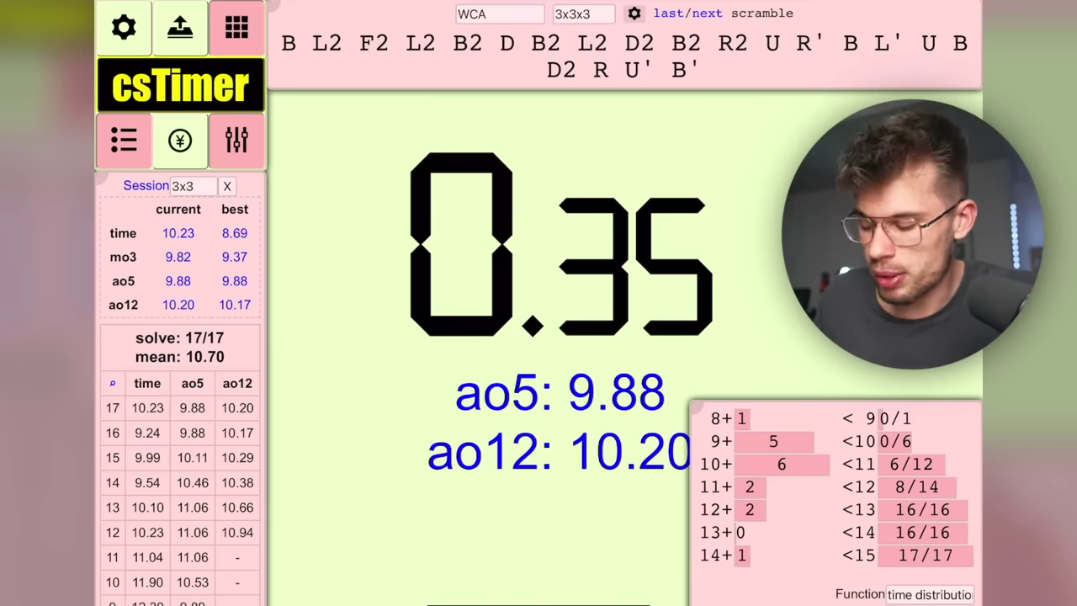
# Delete the single most recent solve time from the 3x3 session.
pyautogui.hotkey('alt', 'z')
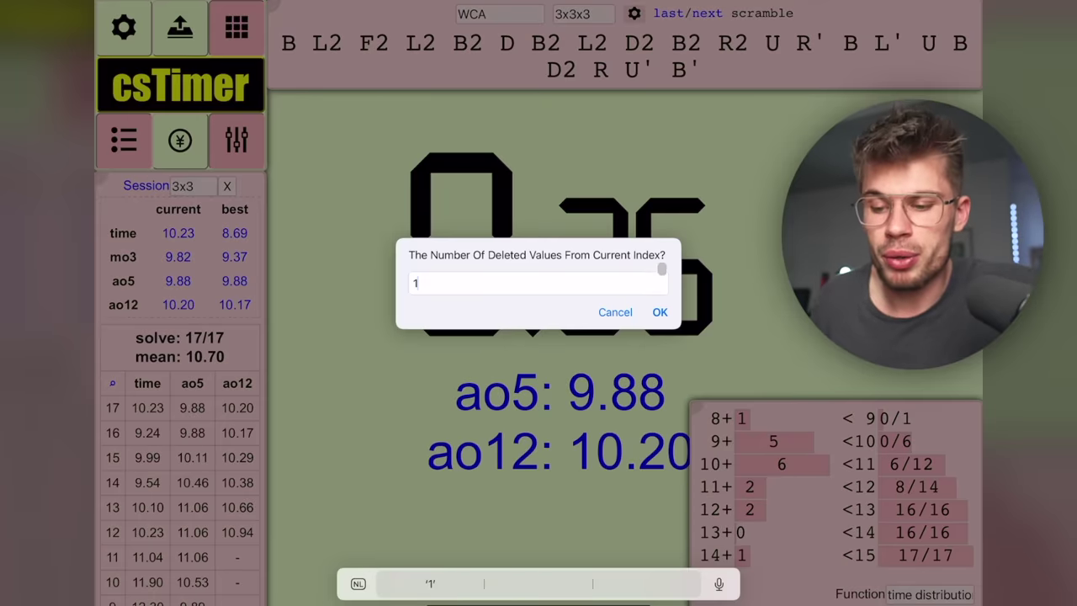
pyautogui.click(660, 311)
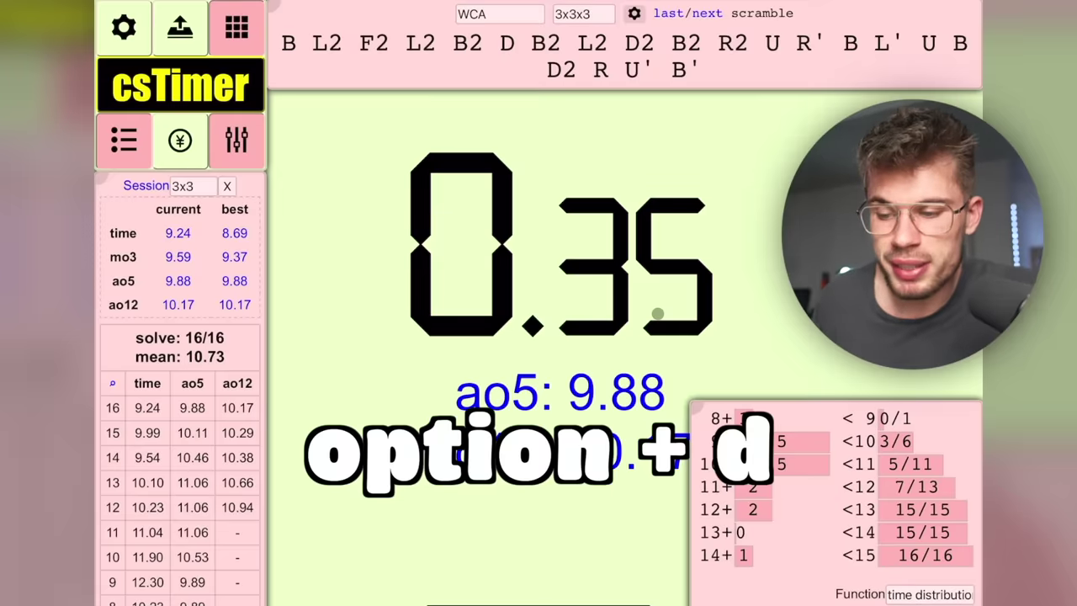
# Try the reset of all times in the 3x3 session and cancel it.
pyautogui.hotkey('alt', 'd')
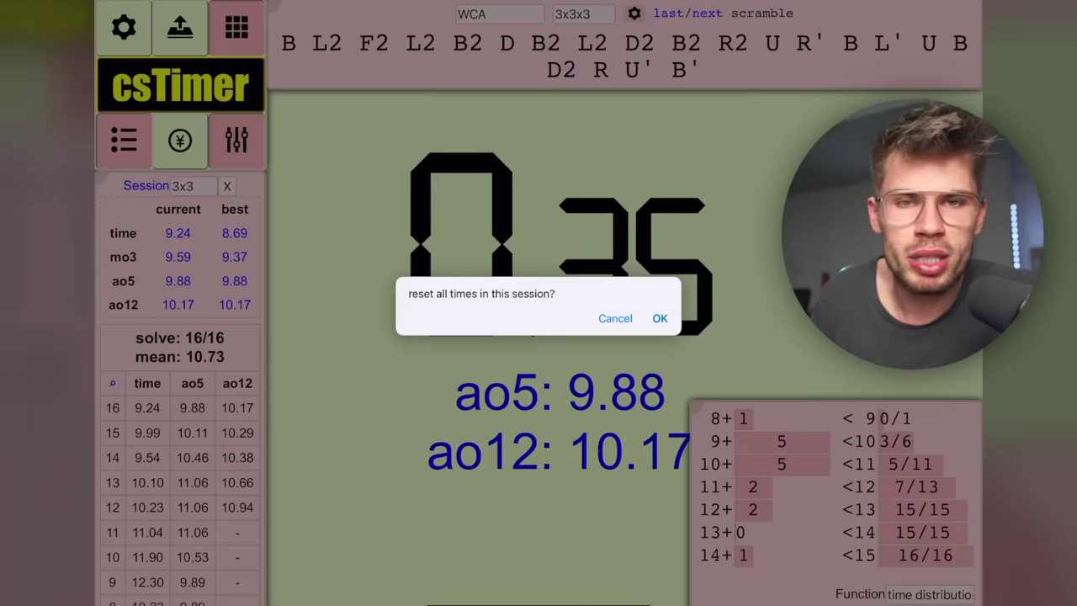
pyautogui.press('Escape')
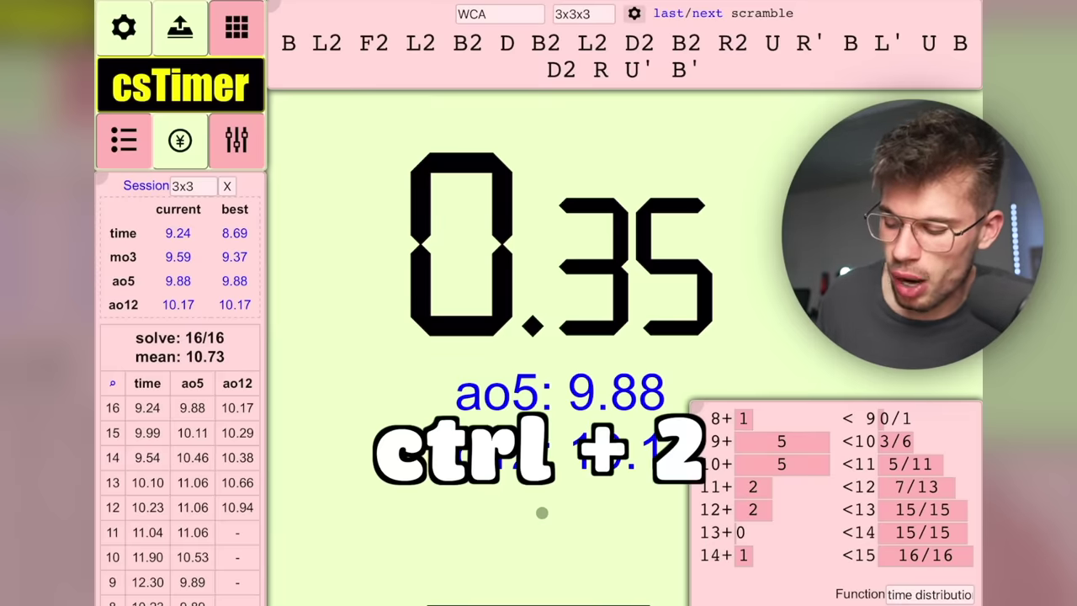
# Try the +2 and DNF penalties on the latest solve and restore it to no penalty.
pyautogui.hotkey('ctrl', '2')
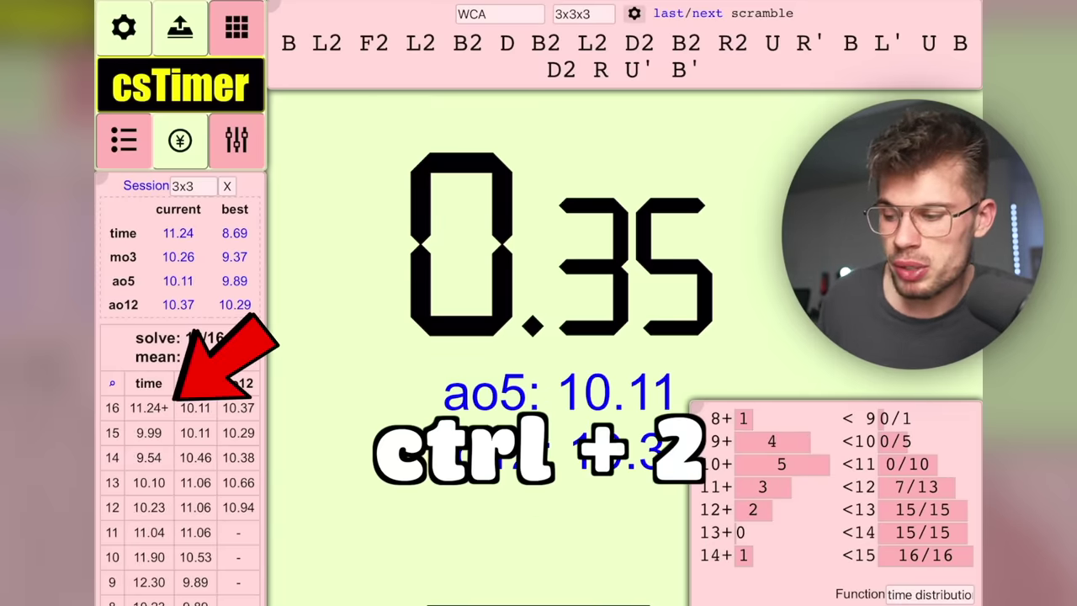
pyautogui.hotkey('ctrl', '3')
pyautogui.hotkey('ctrl', '1')
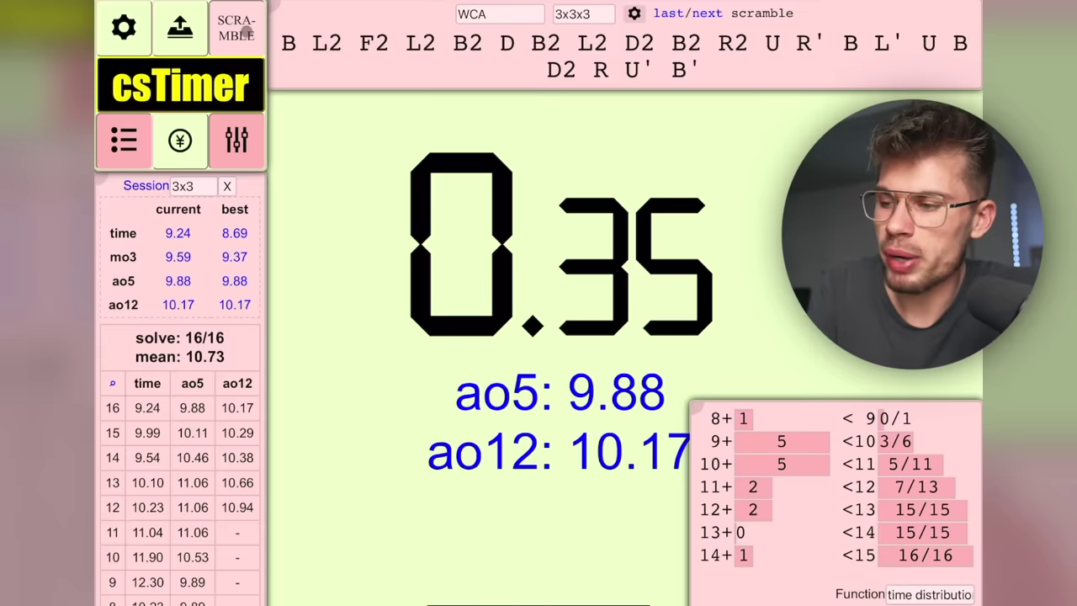
# Hide the surrounding panels, including the scramble and time list, so only the timer display remains.
pyautogui.click(572, 207)
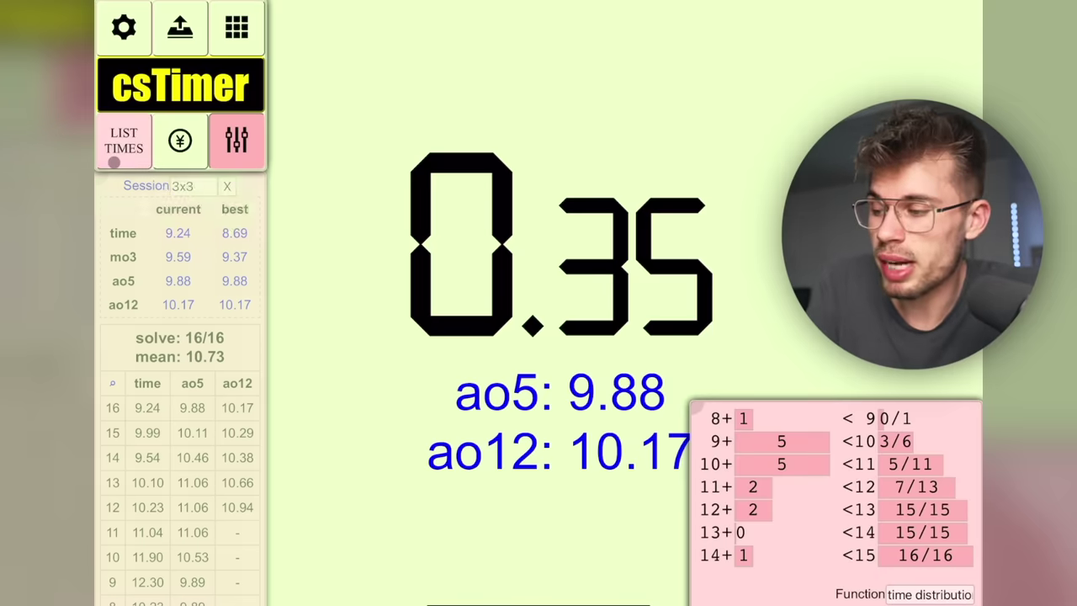
pyautogui.click(114, 161)
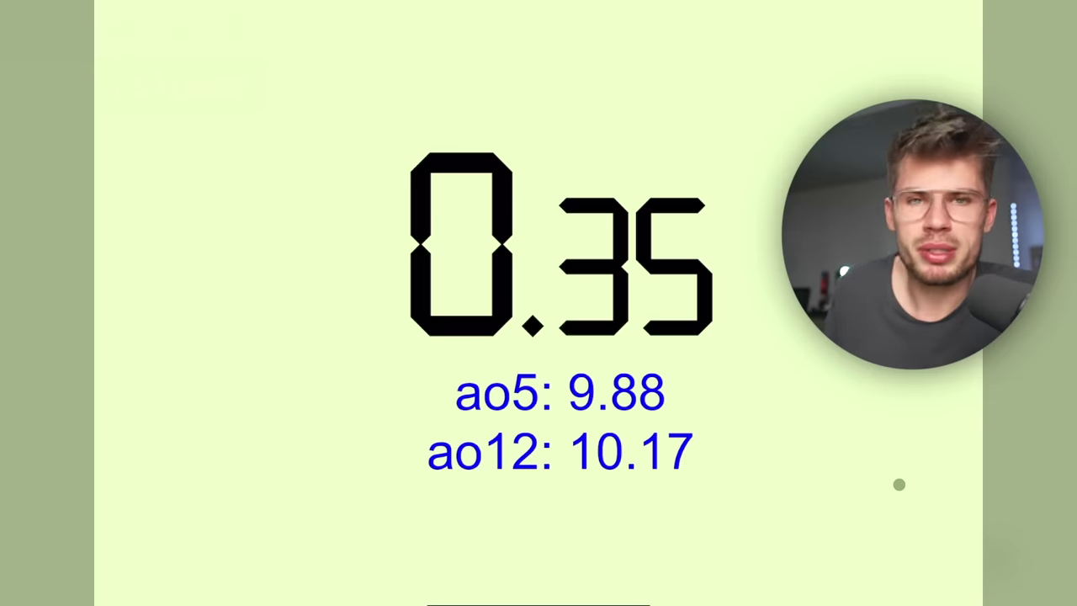
pyautogui.press('space')
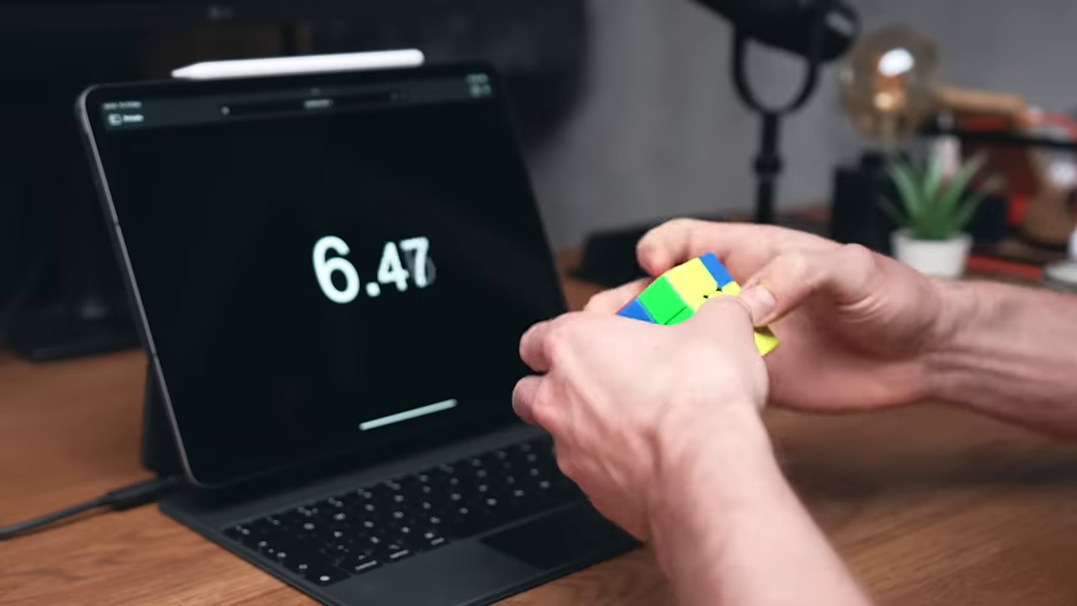
pyautogui.press('space')
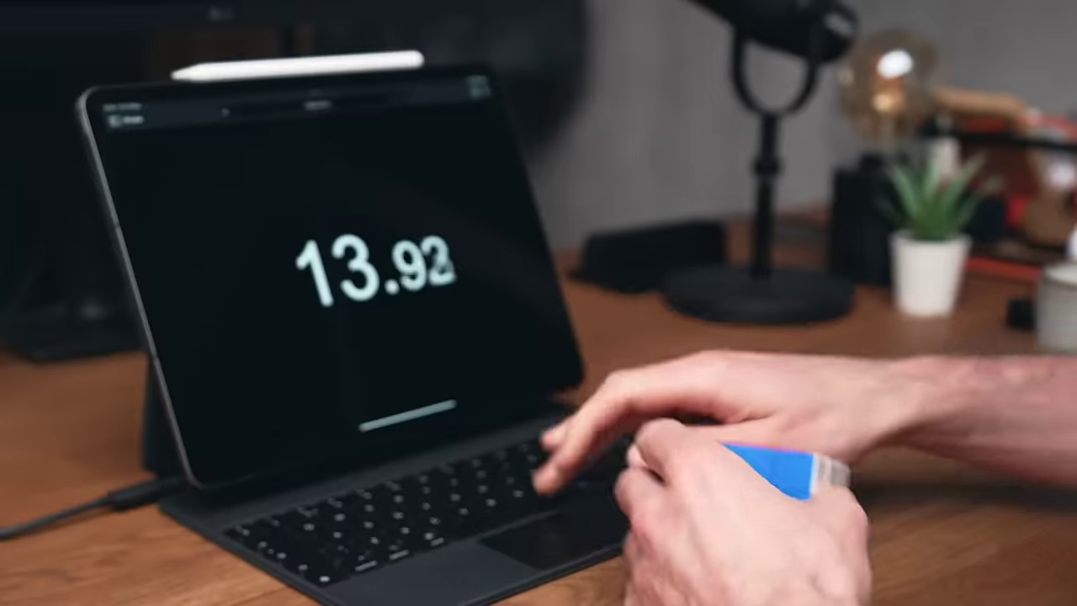
pyautogui.press('space')
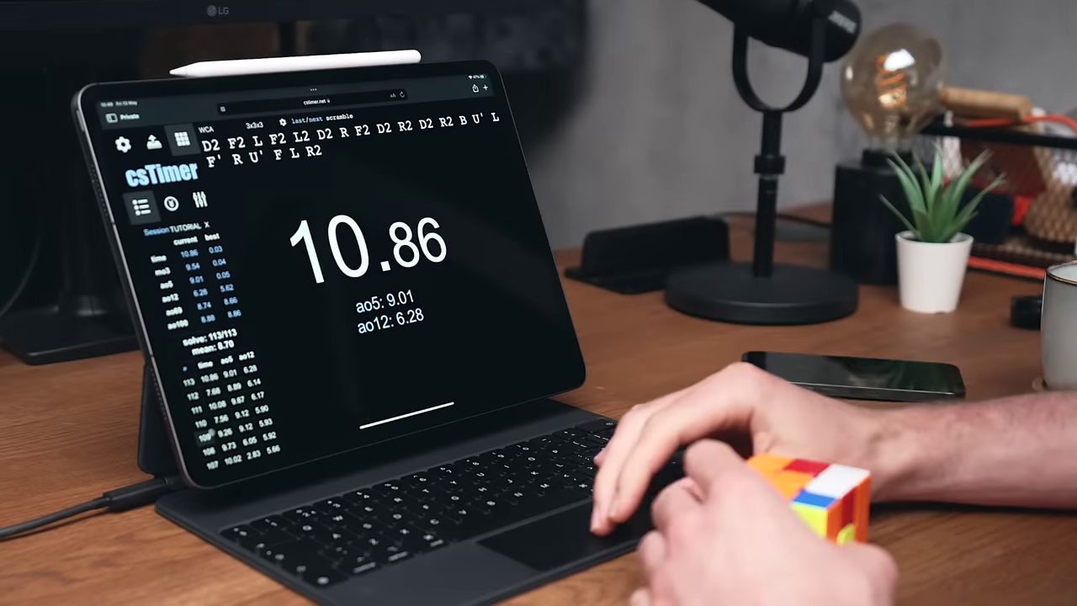
pyautogui.scroll(-4, 227, 404)
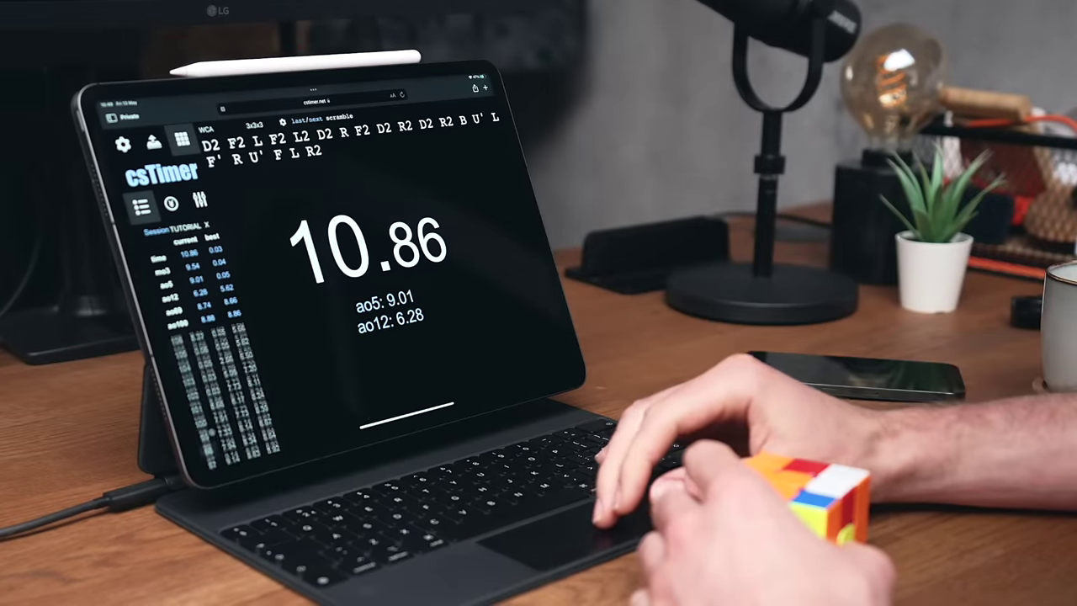
pyautogui.click(223, 430)
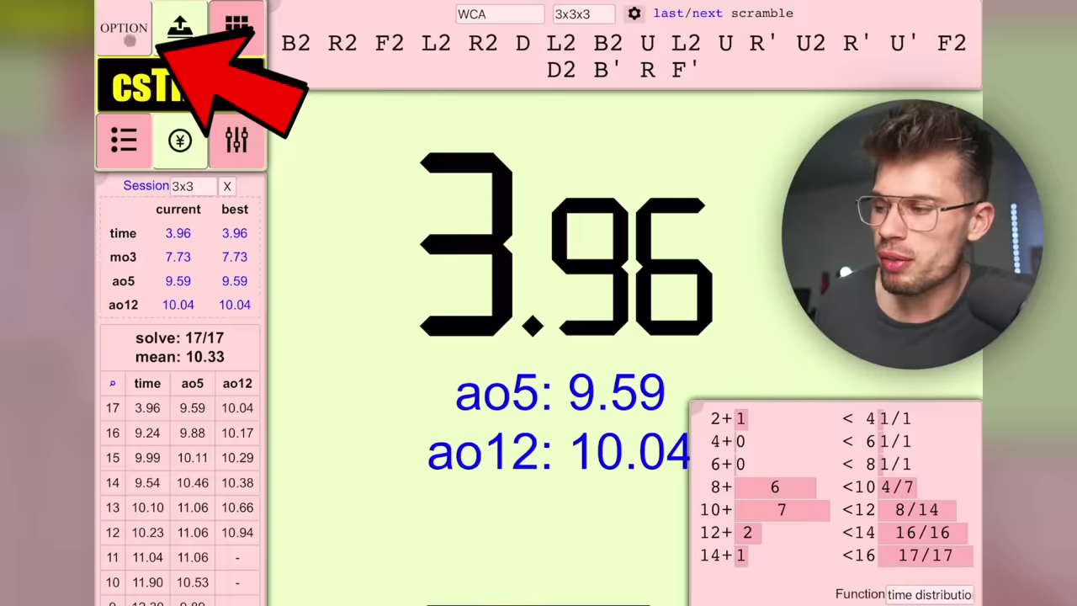
# Look over the global and display options and close them to view the timer's font.
pyautogui.click(129, 40)
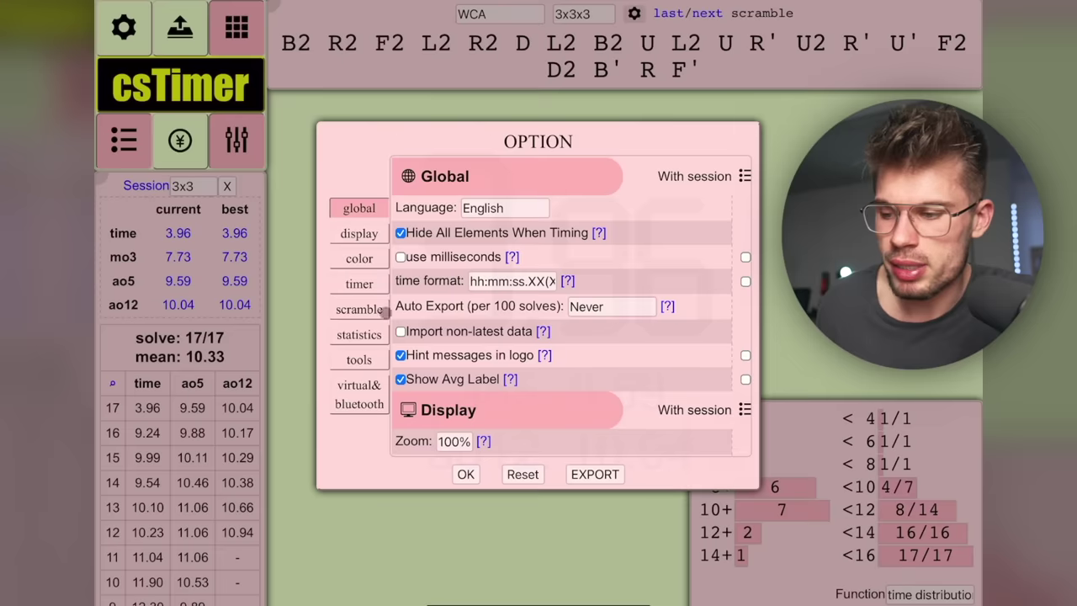
pyautogui.click(360, 233)
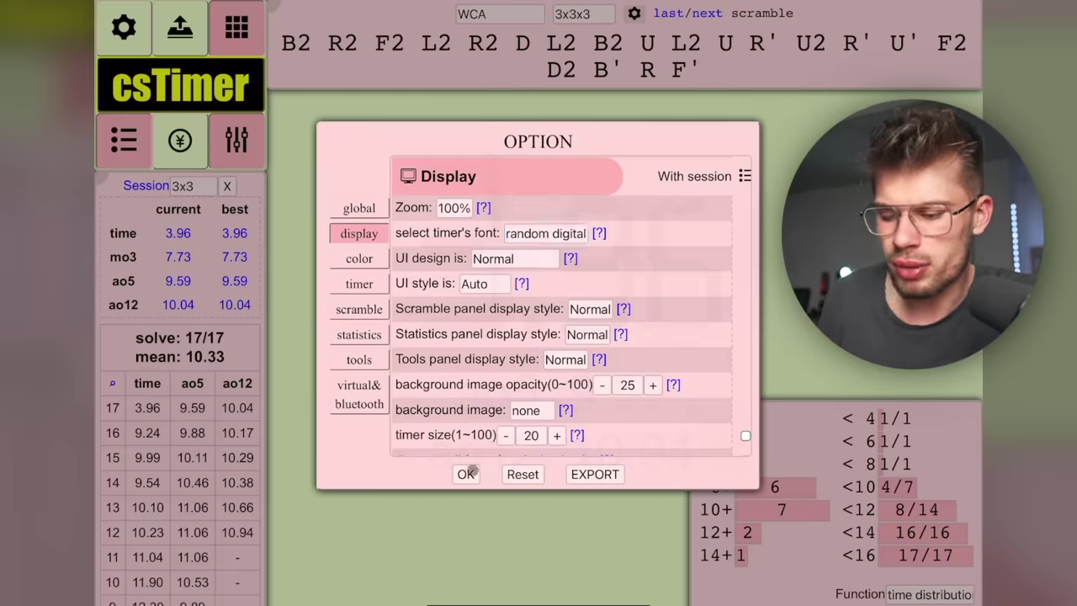
pyautogui.click(466, 474)
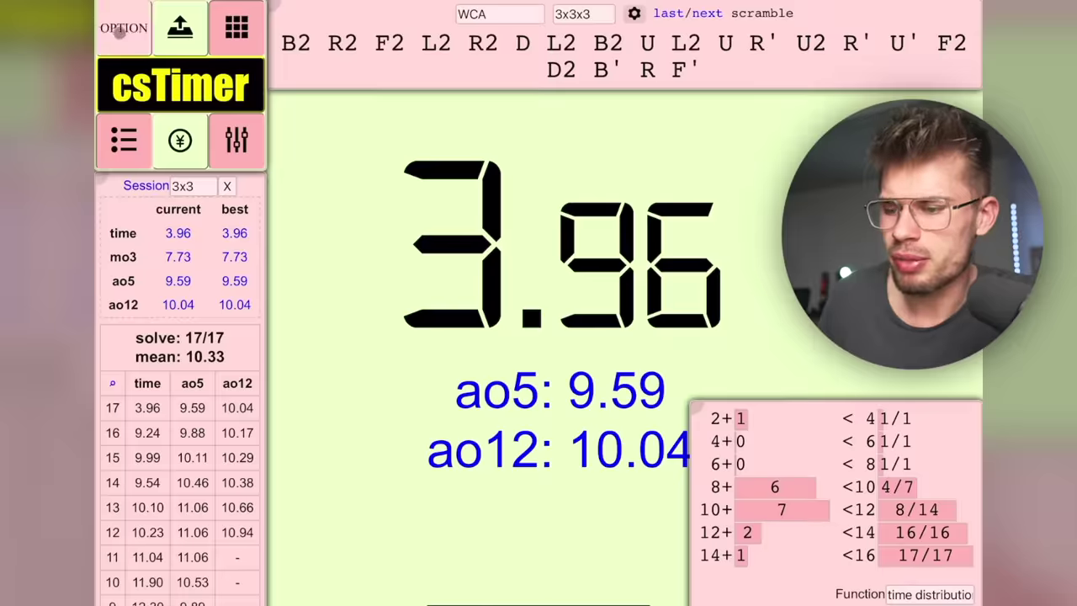
# In the display options, set the timer's font to normal, the UI design to Material design w/o shadows and the UI style to Desktop.
pyautogui.click(124, 27)
pyautogui.click(557, 238)
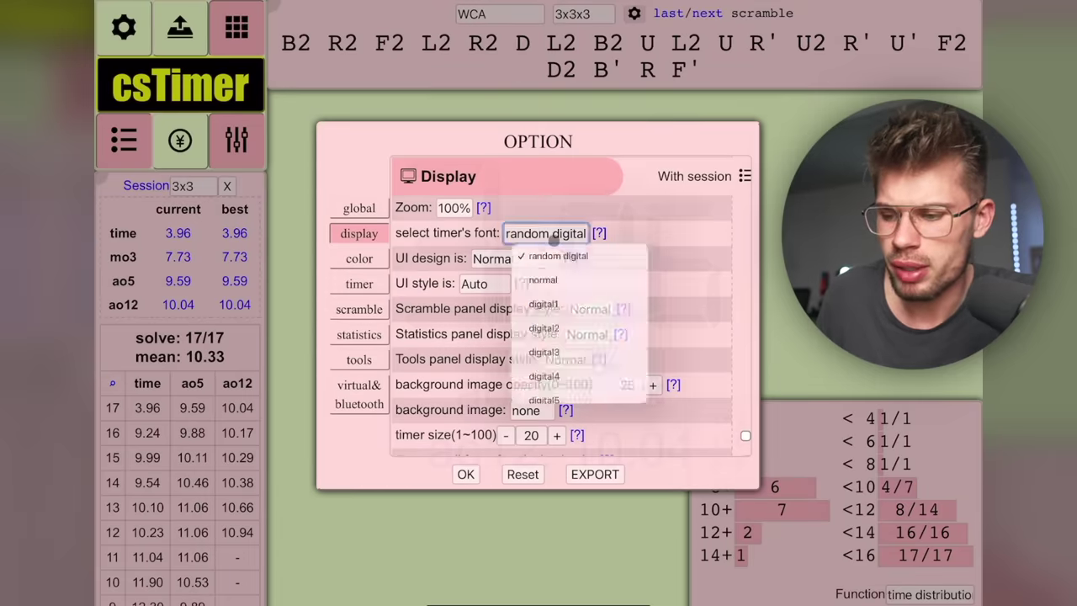
pyautogui.click(541, 280)
pyautogui.click(522, 261)
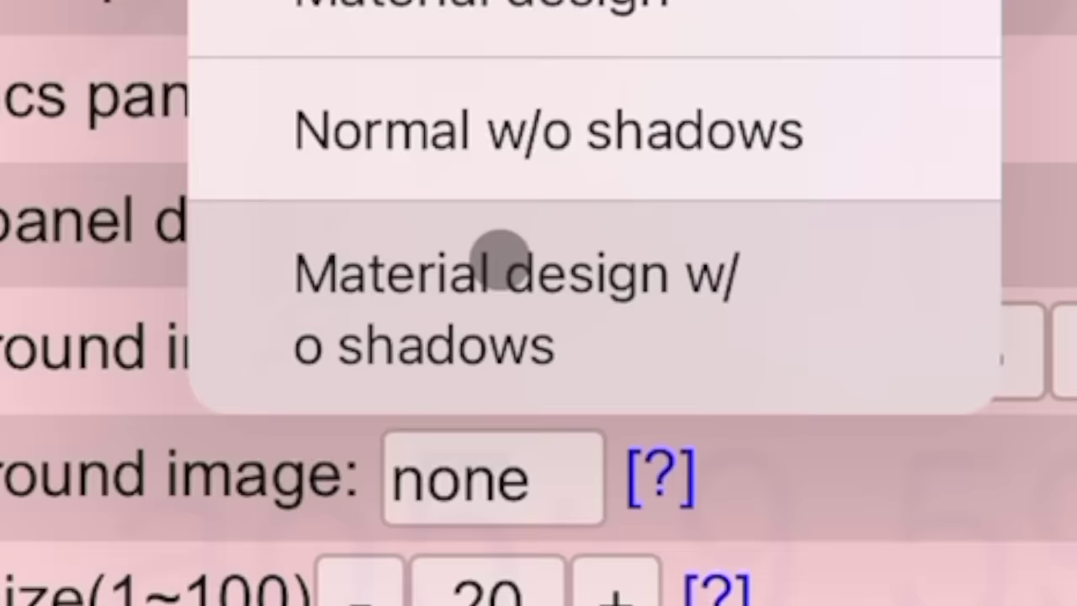
pyautogui.click(501, 252)
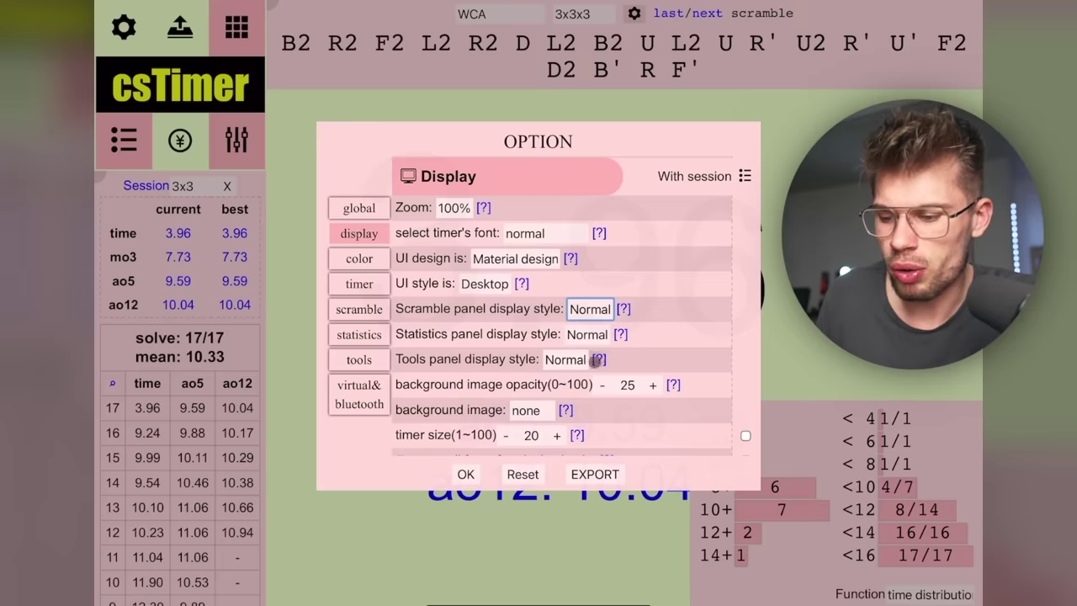
# Set the font color to white in the color options.
pyautogui.scroll(-3, 585, 371)
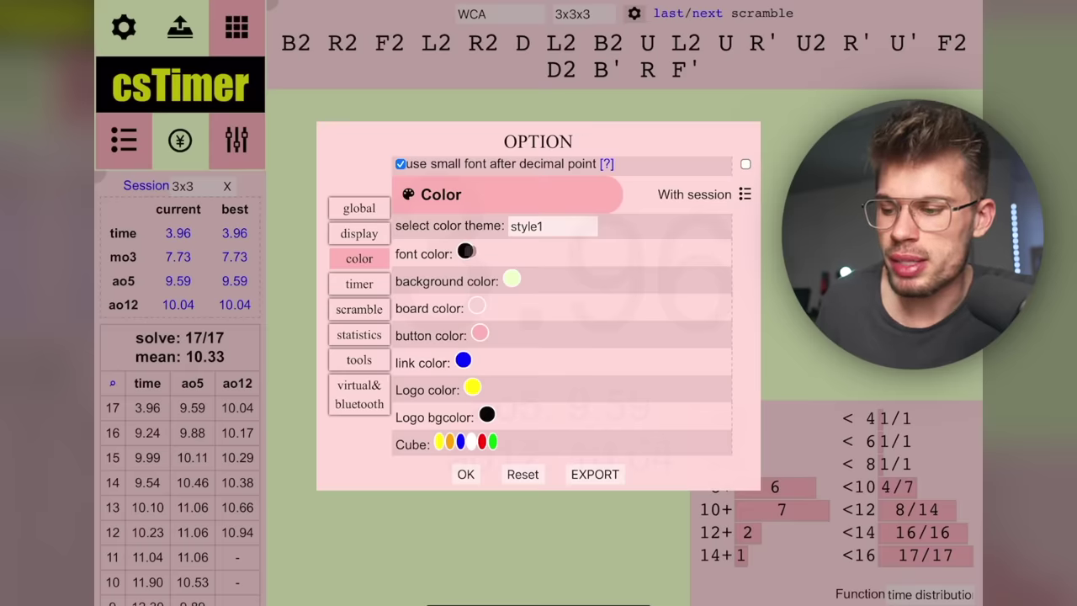
pyautogui.click(467, 252)
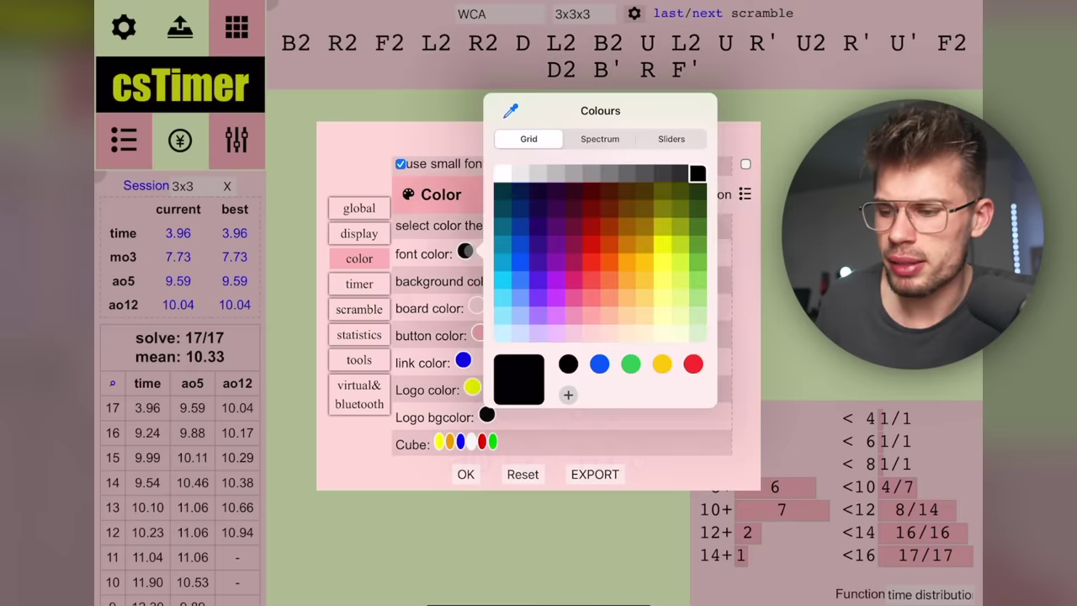
pyautogui.click(503, 175)
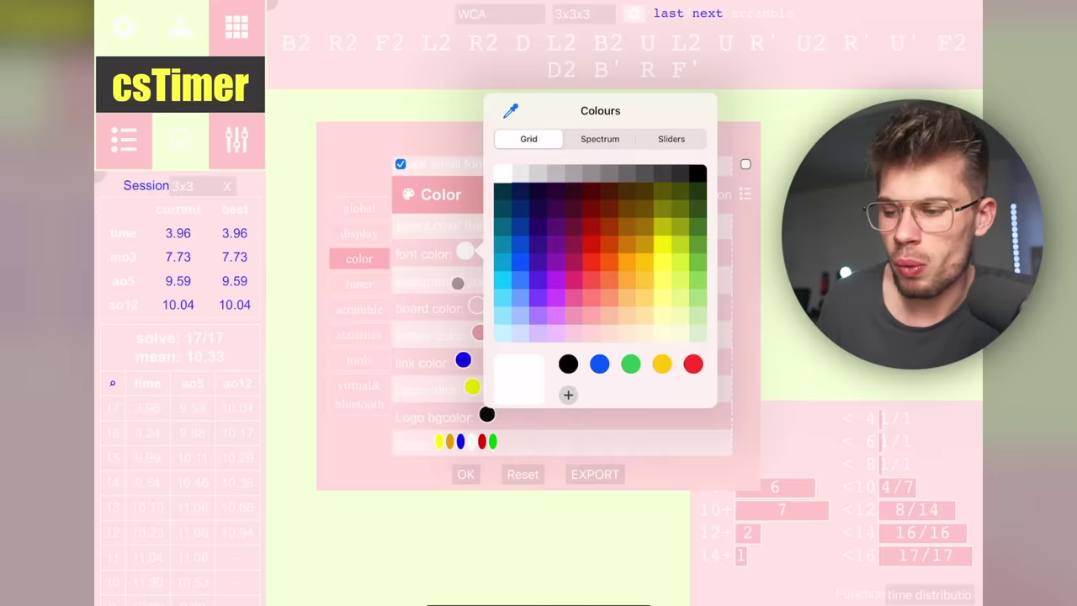
pyautogui.click(461, 285)
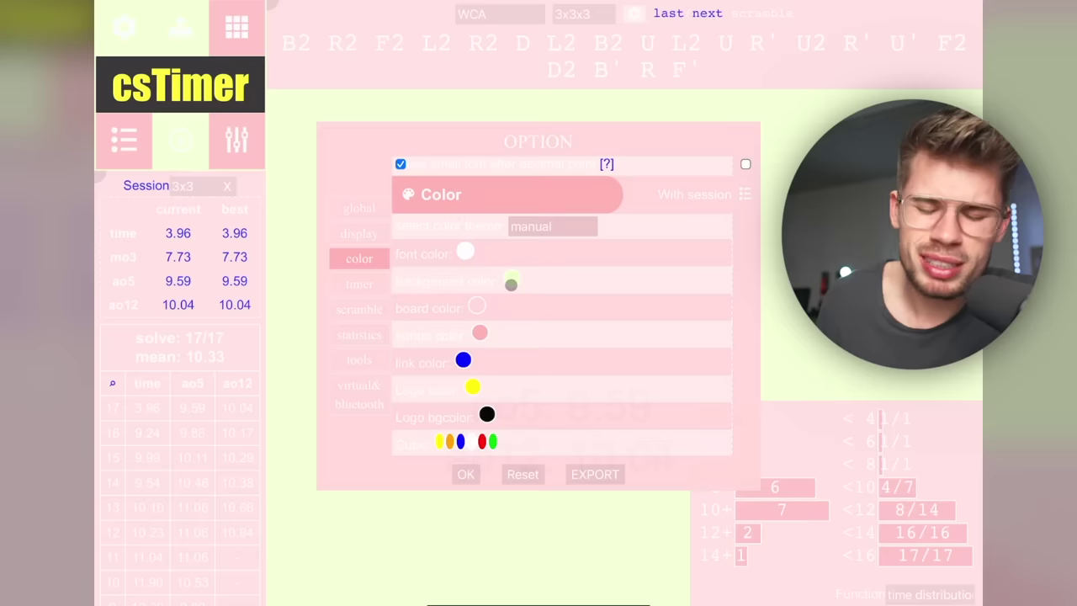
# Set the background color to black in the color options.
pyautogui.click(511, 283)
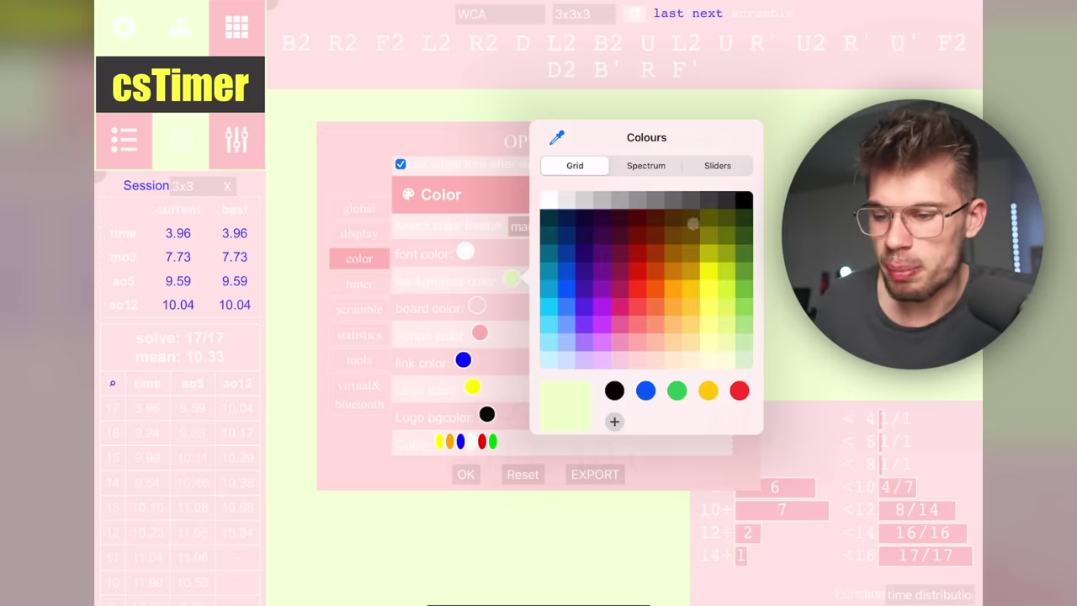
pyautogui.click(743, 200)
pyautogui.click(458, 293)
# Set the board color to black and the button color to very dark grey.
pyautogui.click(477, 306)
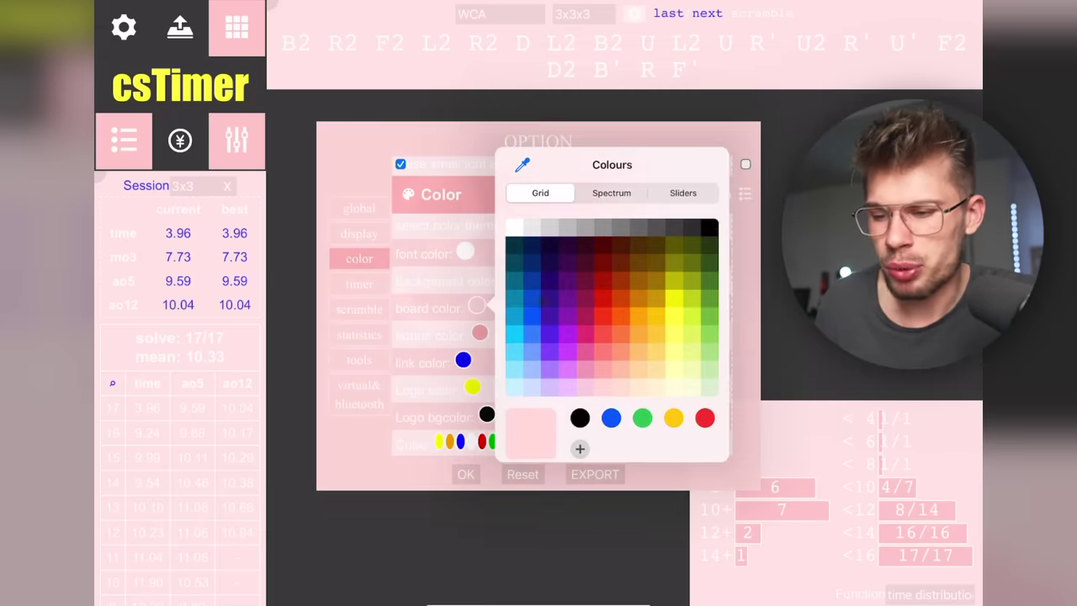
pyautogui.click(709, 228)
pyautogui.click(479, 334)
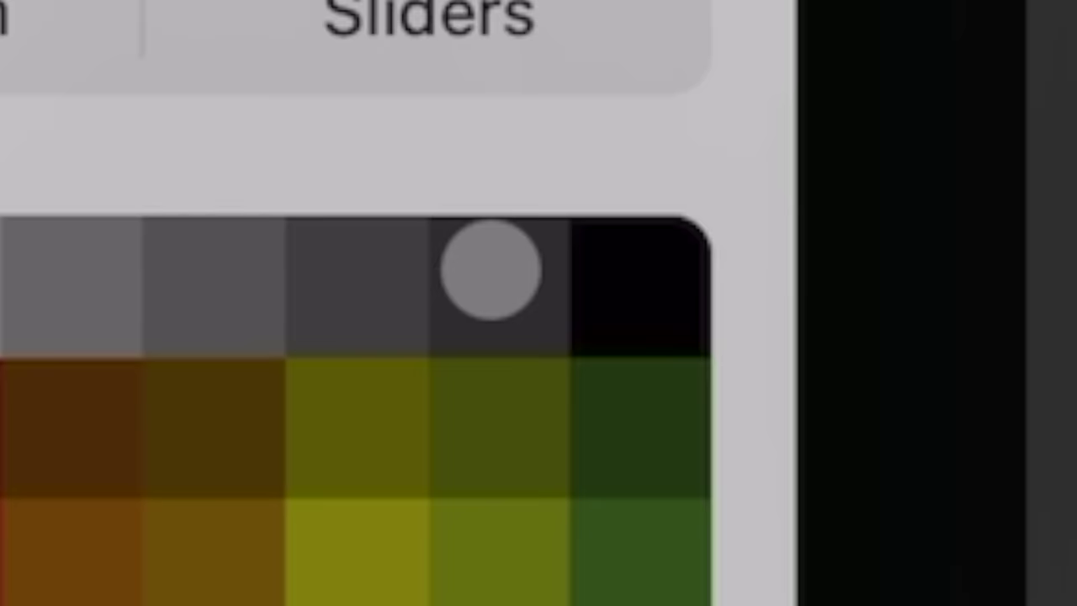
pyautogui.click(695, 233)
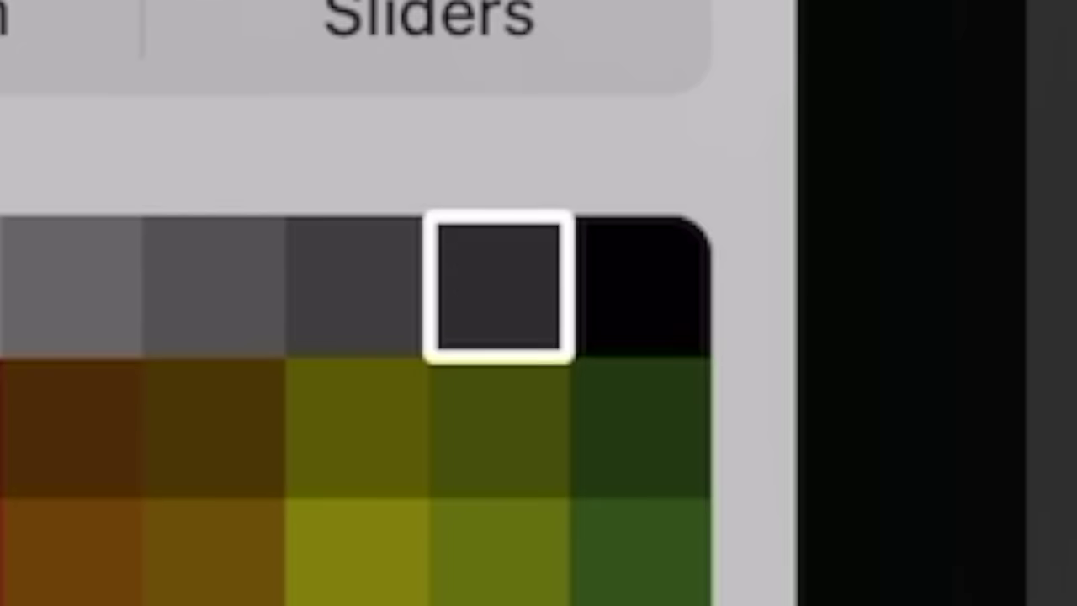
# Set both the logo color and the link color to light blue in the color options.
pyautogui.click(385, 330)
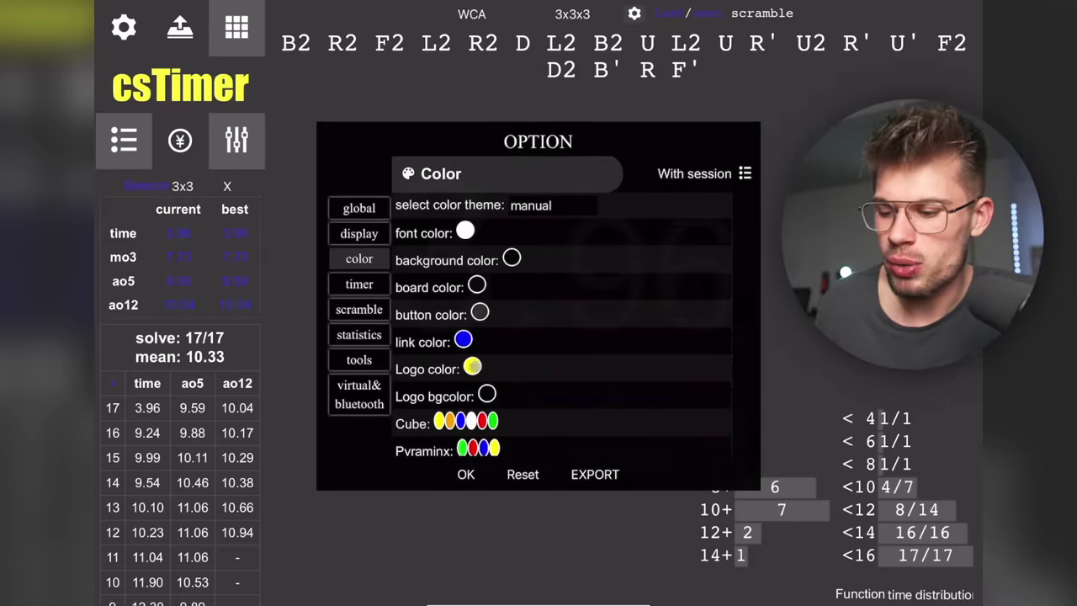
pyautogui.click(472, 367)
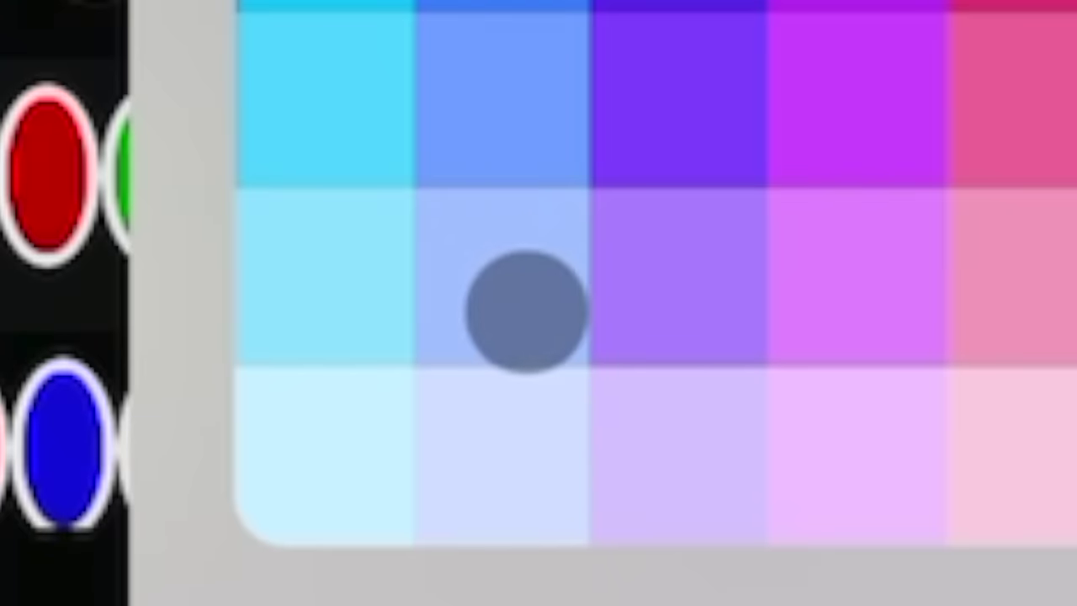
pyautogui.click(539, 284)
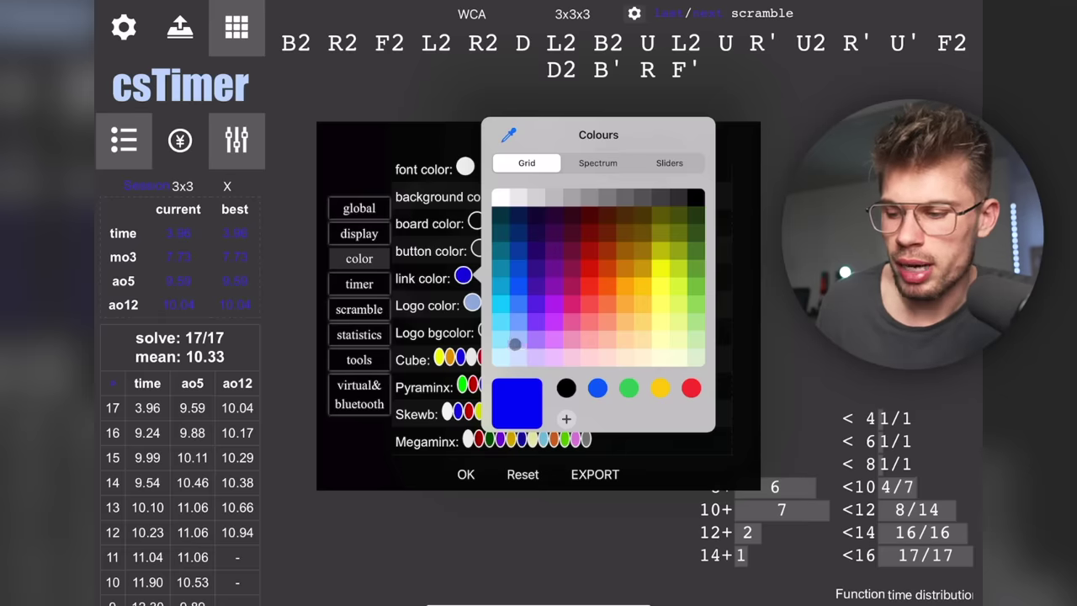
pyautogui.click(447, 274)
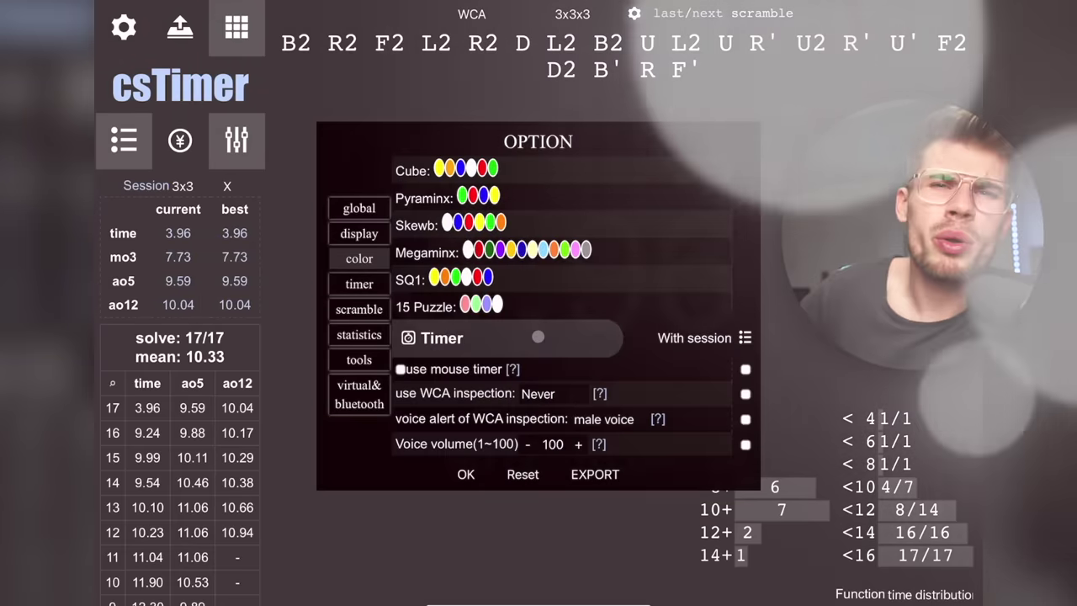
# Set the timer update to seconds in the timer options, apply the change and time a test solve.
pyautogui.scroll(-1, 572, 306)
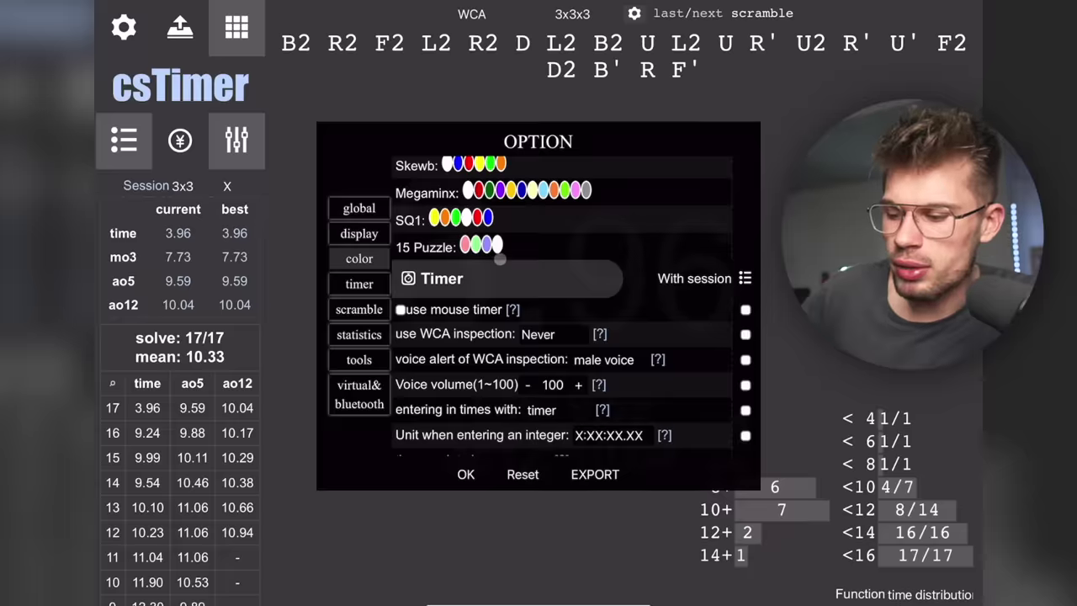
pyautogui.scroll(-3, 499, 259)
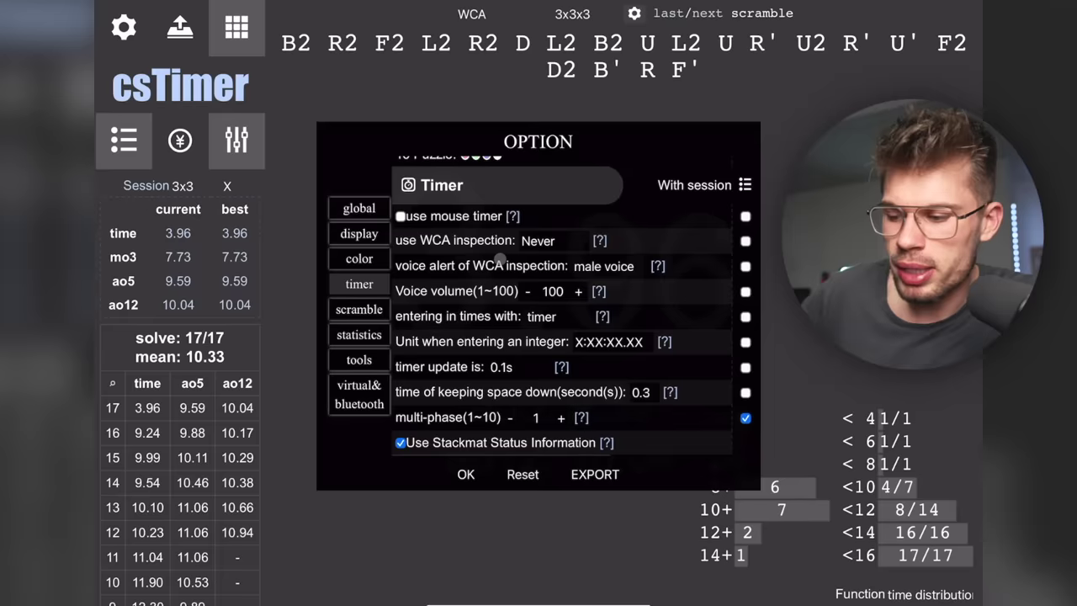
pyautogui.scroll(-2, 471, 276)
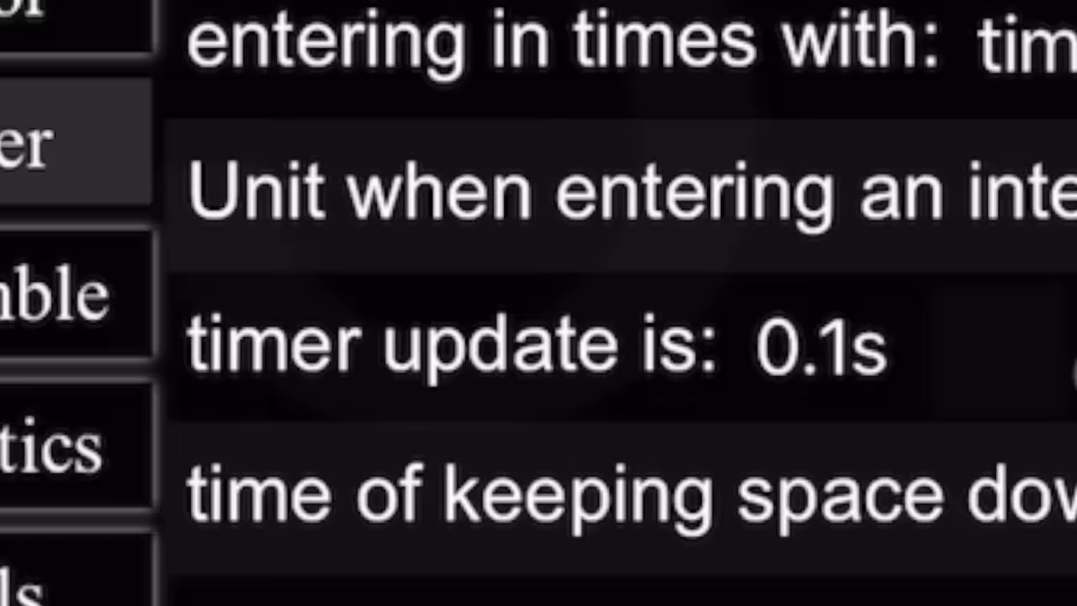
pyautogui.click(539, 317)
pyautogui.click(589, 580)
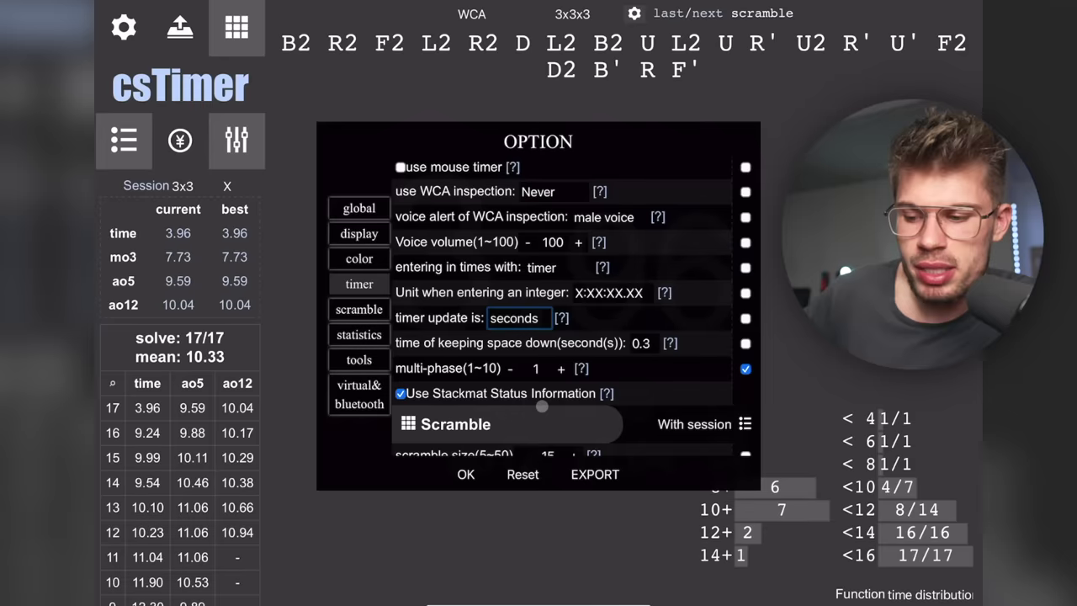
pyautogui.click(453, 500)
pyautogui.press('space')
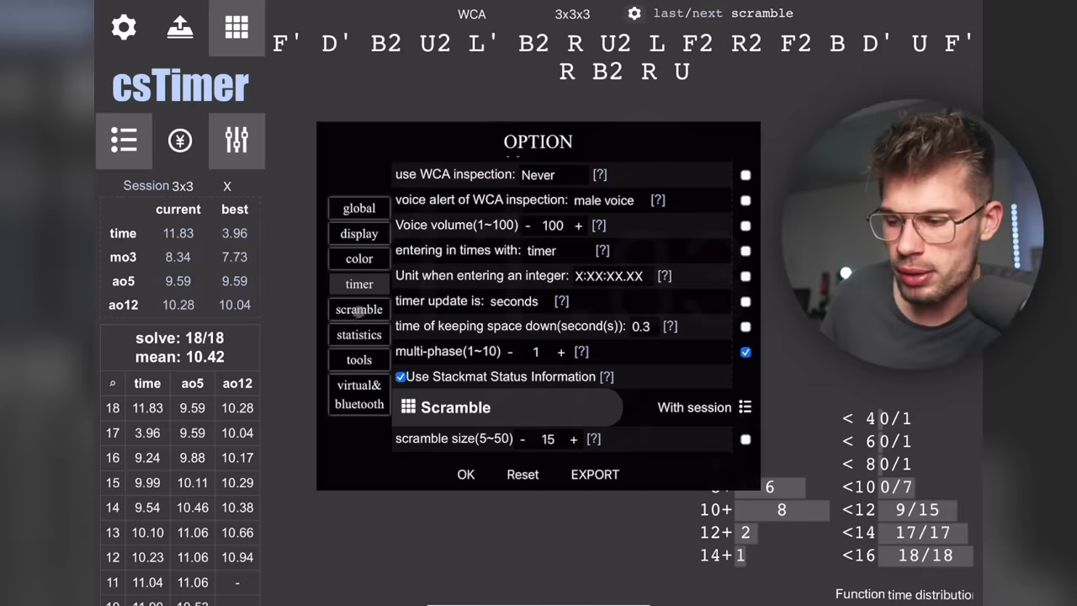
# Set the alignment of the scramble area to left in the scramble options and apply it.
pyautogui.click(359, 309)
pyautogui.click(580, 305)
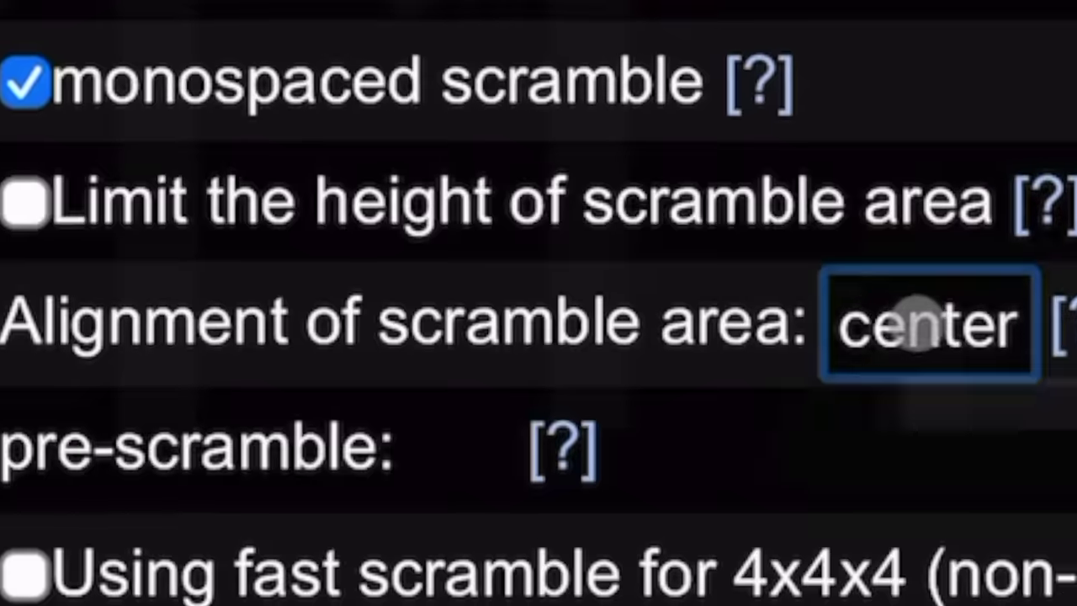
pyautogui.click(624, 360)
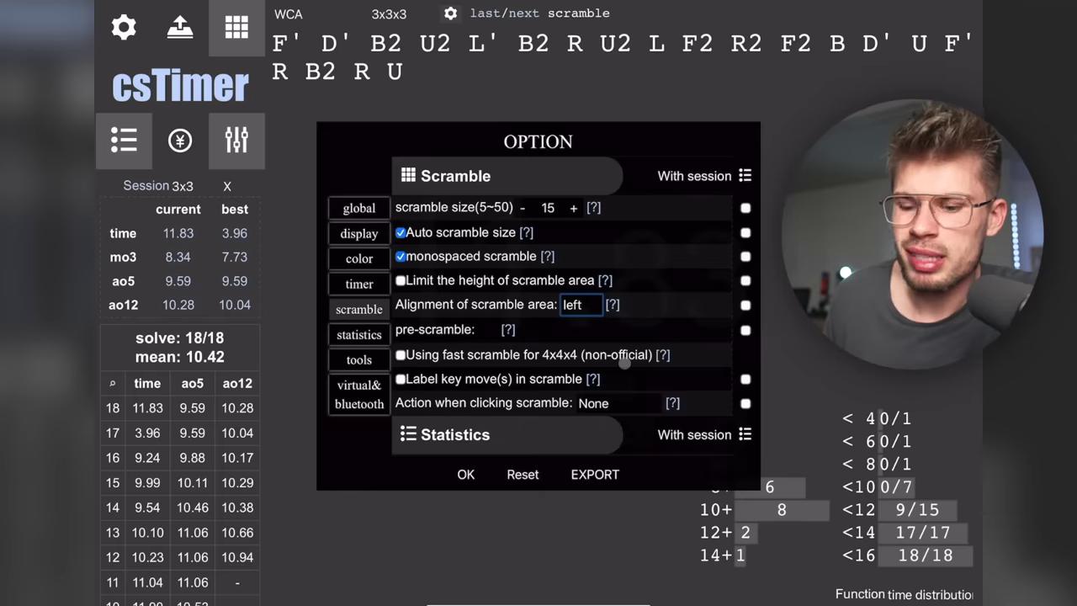
pyautogui.click(462, 483)
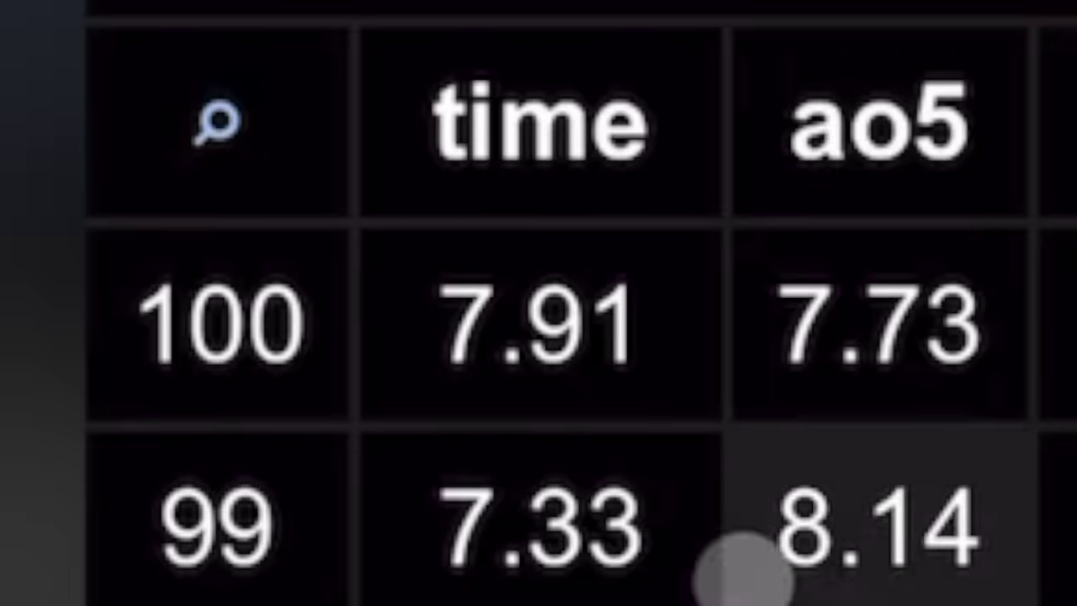
# In the statistics options, set the statistical indicators to the preset mo3 ao5 ao12 ao100.
pyautogui.scroll(1, 166, 532)
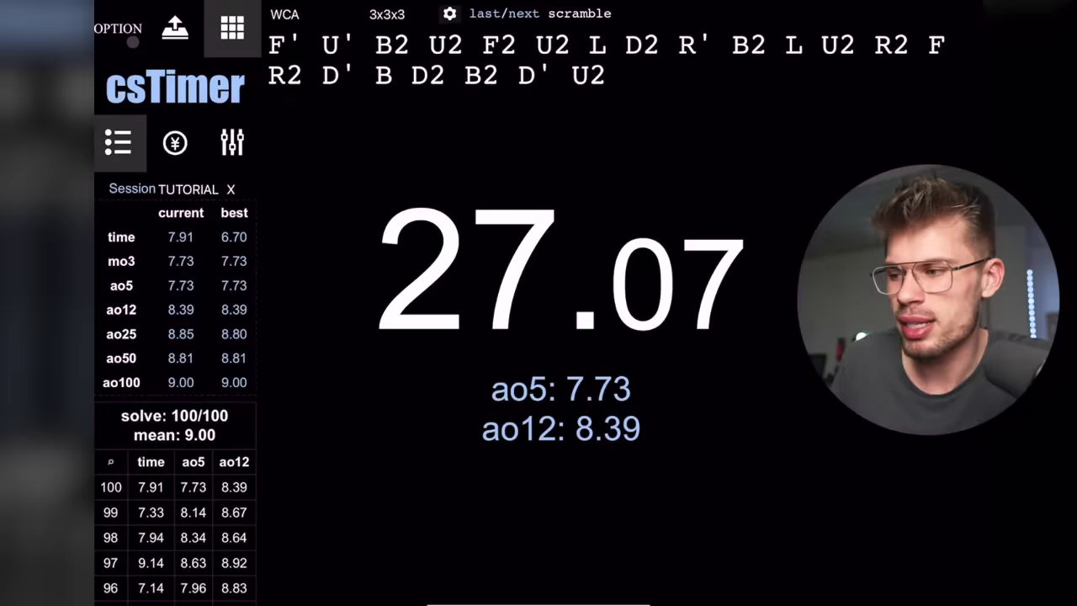
pyautogui.click(131, 39)
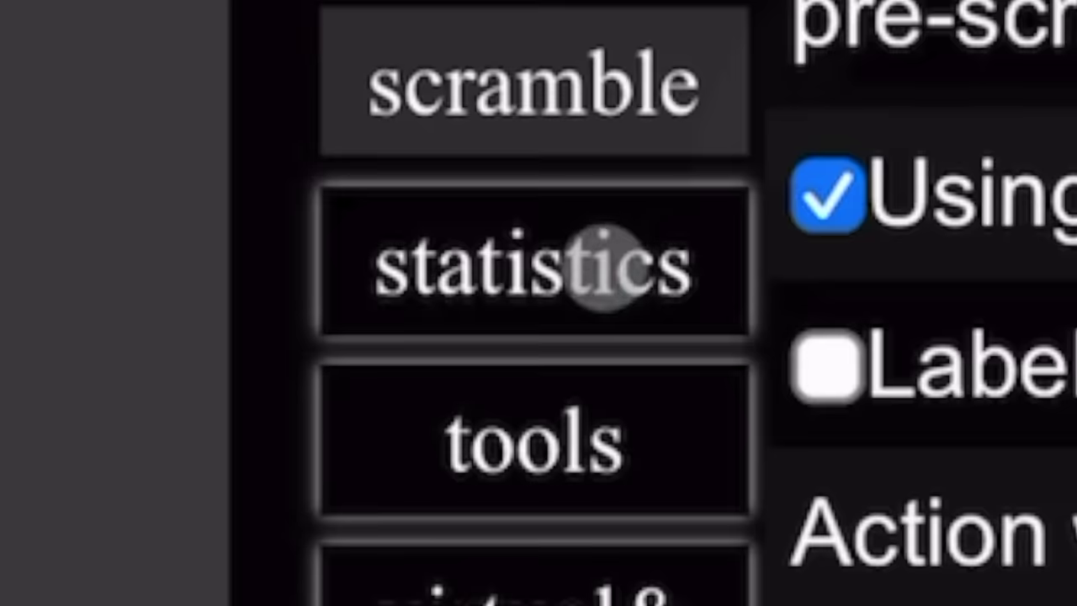
pyautogui.click(371, 340)
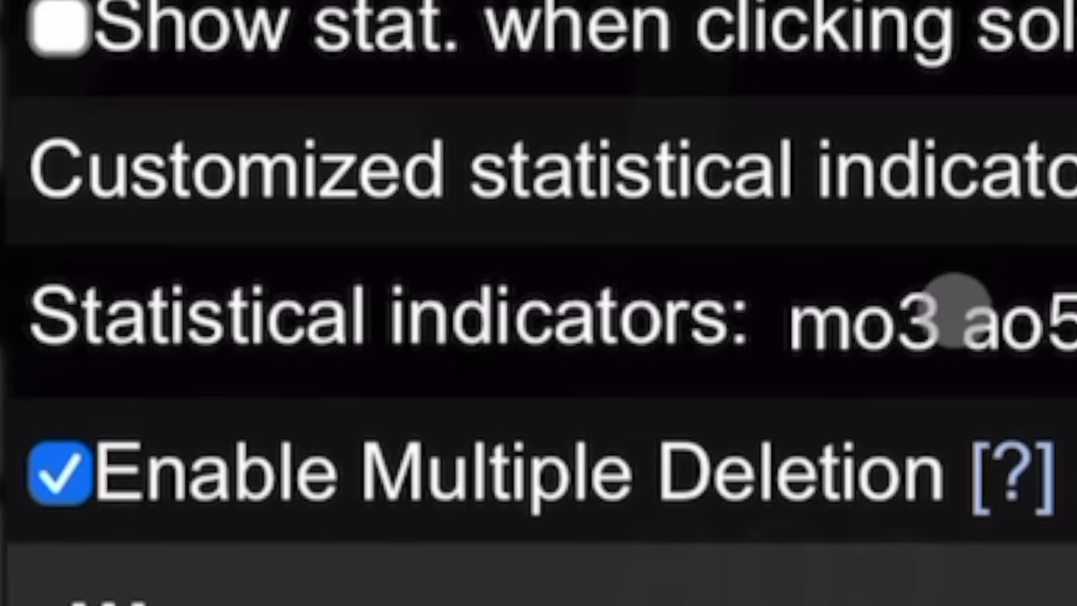
pyautogui.click(1043, 318)
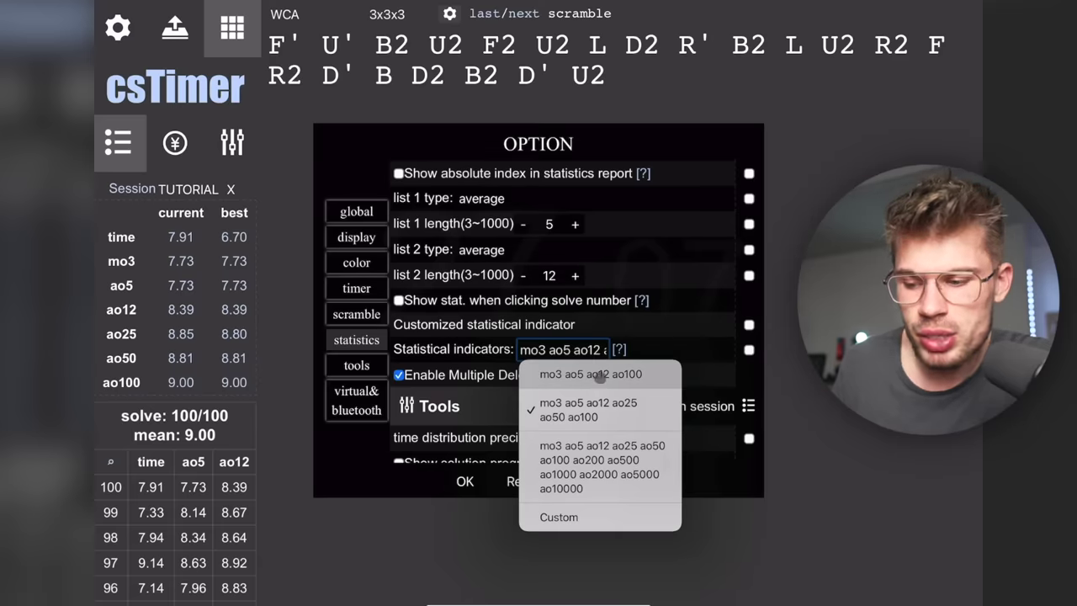
pyautogui.click(600, 375)
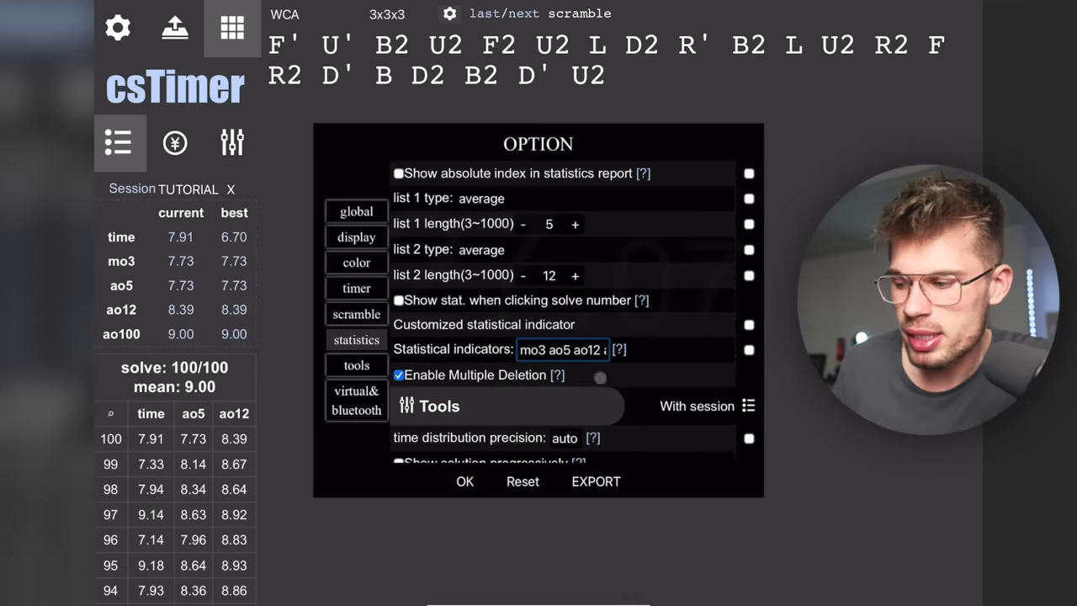
# Customize the statistical indicators by adding ao69 between ao12 and ao100.
pyautogui.click(559, 351)
pyautogui.click(556, 513)
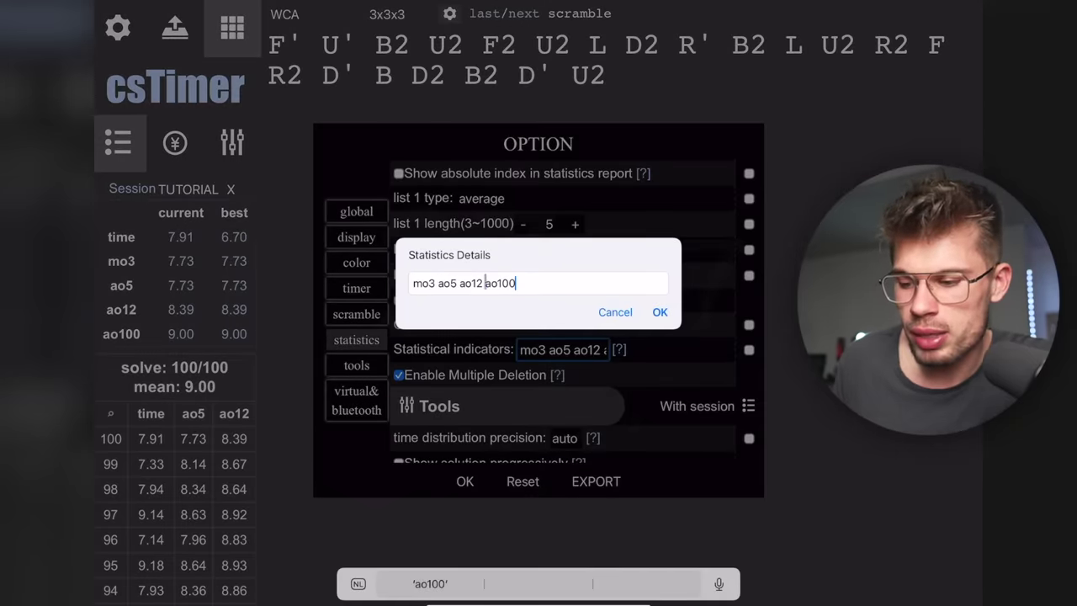
pyautogui.click(485, 283)
pyautogui.write('a069')
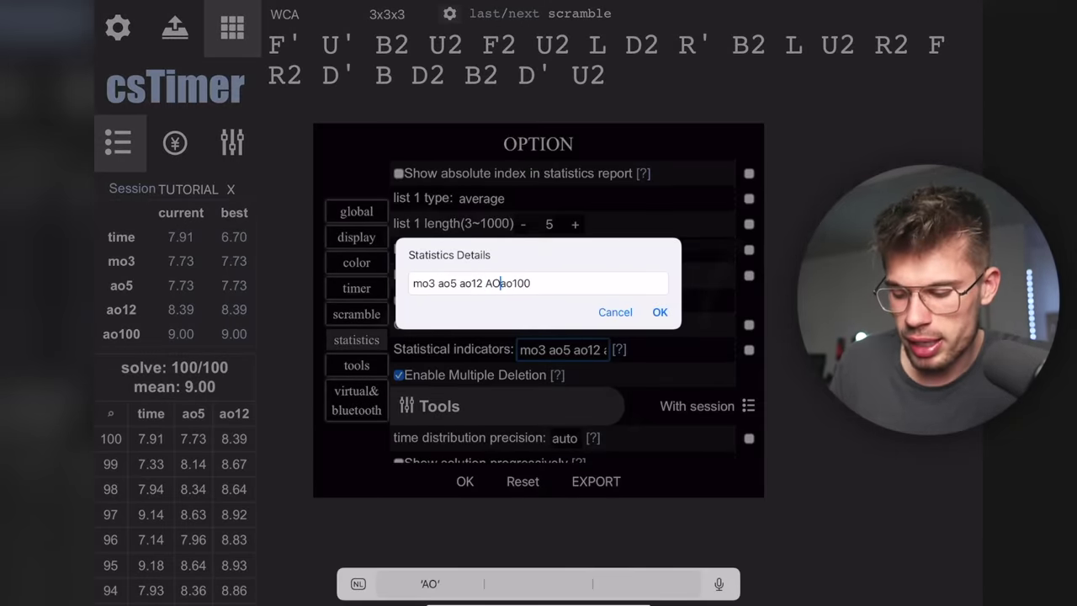
pyautogui.click(496, 282)
pyautogui.press('BackSpace')
pyautogui.write('o')
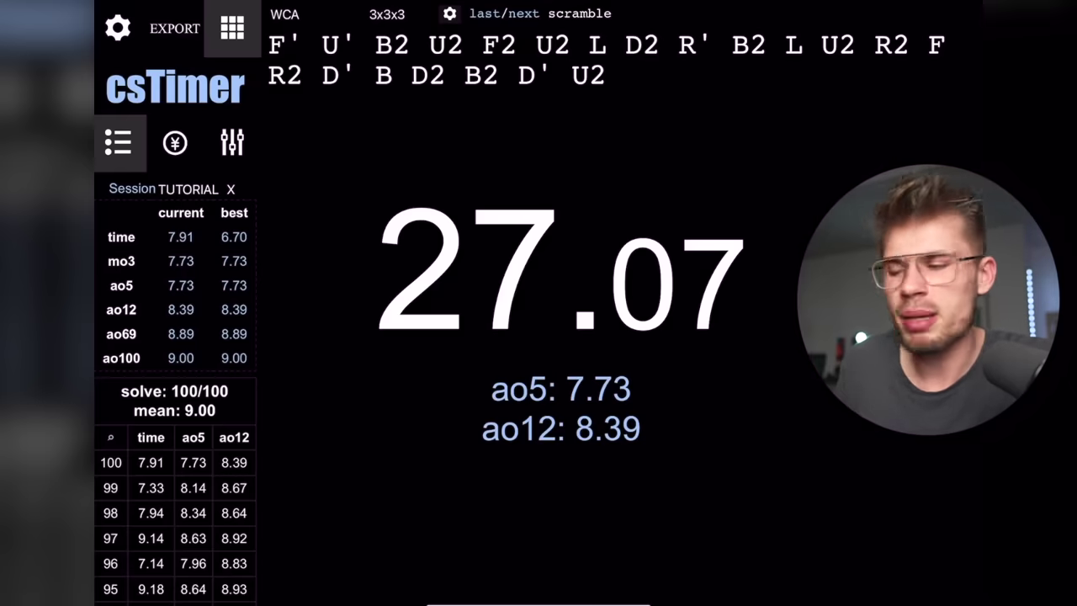
# Open the data import/export window, log in with the WCA account and export the data to the csTimer server.
pyautogui.click(175, 28)
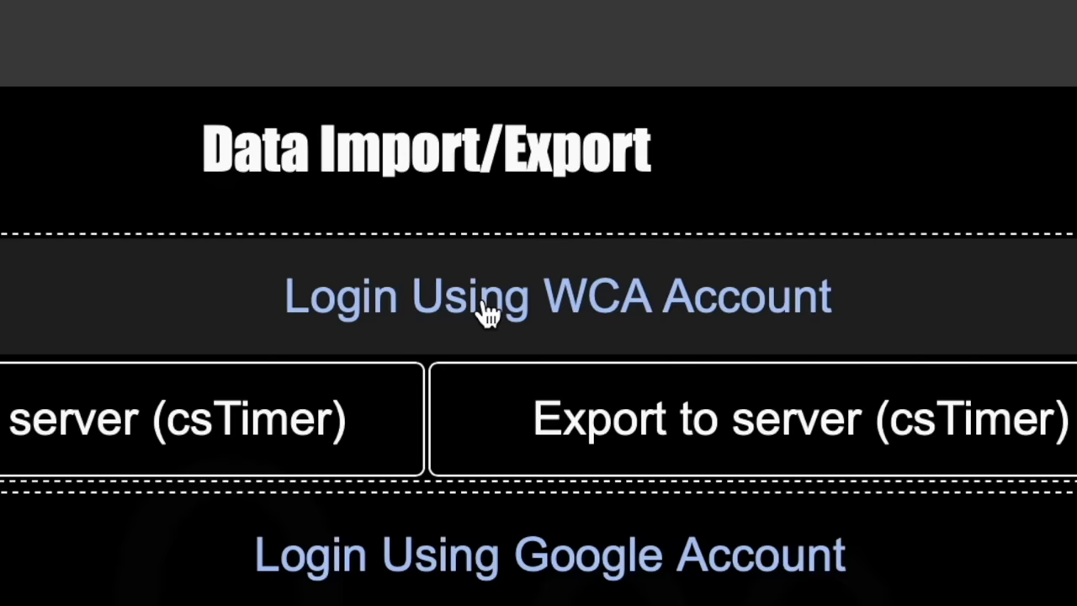
pyautogui.click(488, 315)
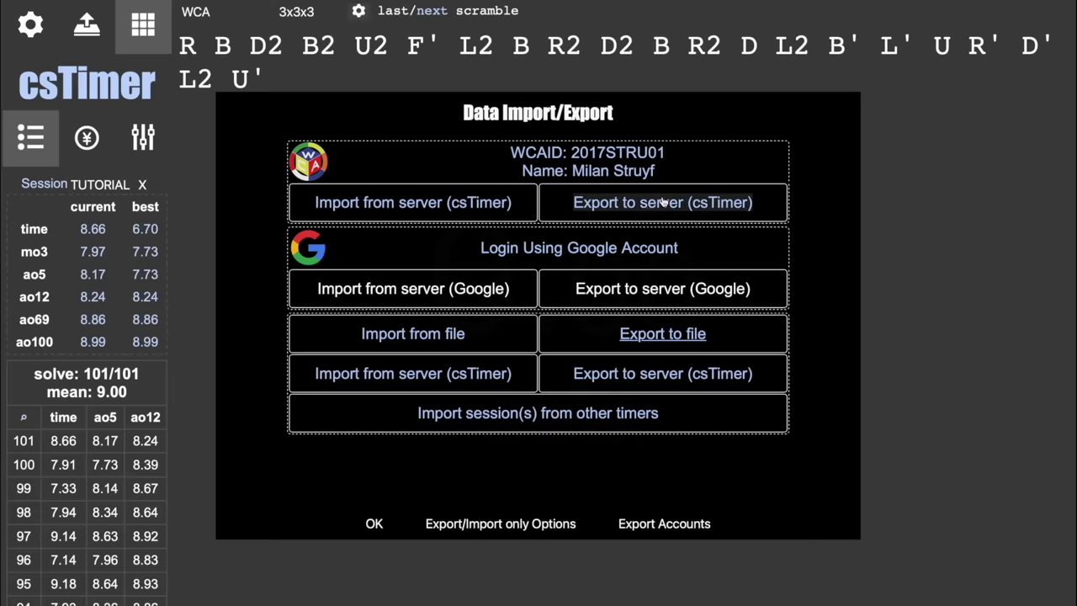
pyautogui.click(777, 176)
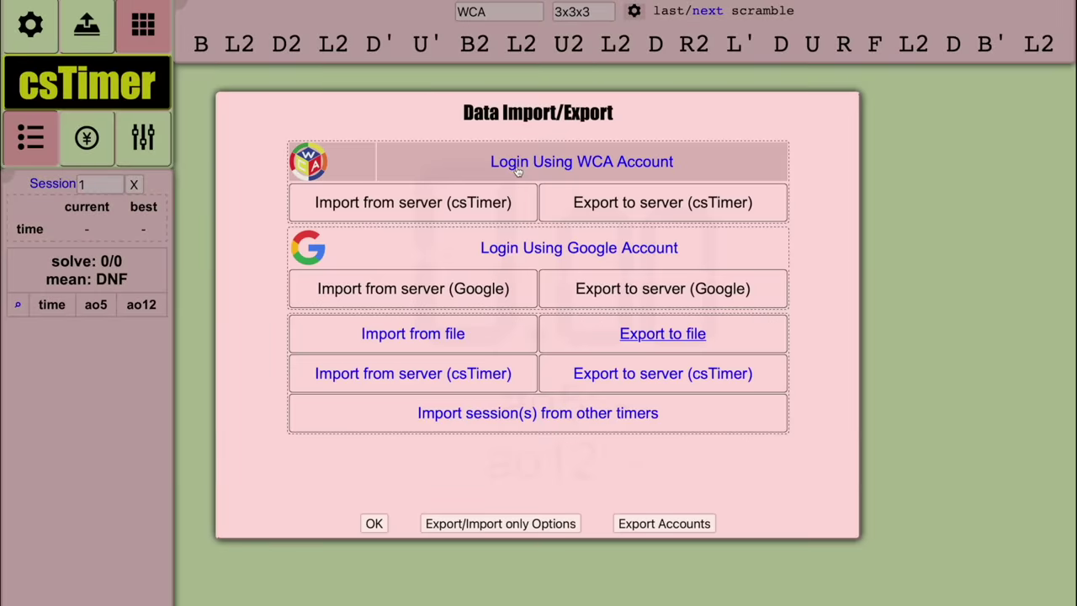
# In the other, empty csTimer instance, log in with the WCA account and import the data from the csTimer server.
pyautogui.click(518, 169)
pyautogui.press('Return')
pyautogui.click(777, 283)
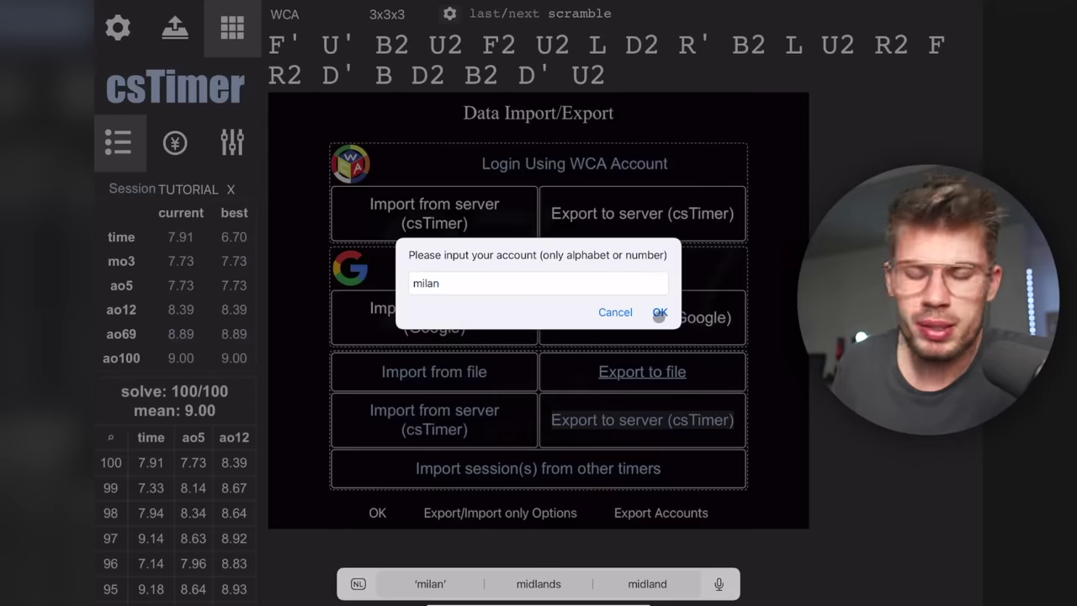
# Export the TUTORIAL session data to the csTimer server under the entered account name.
pyautogui.click(660, 312)
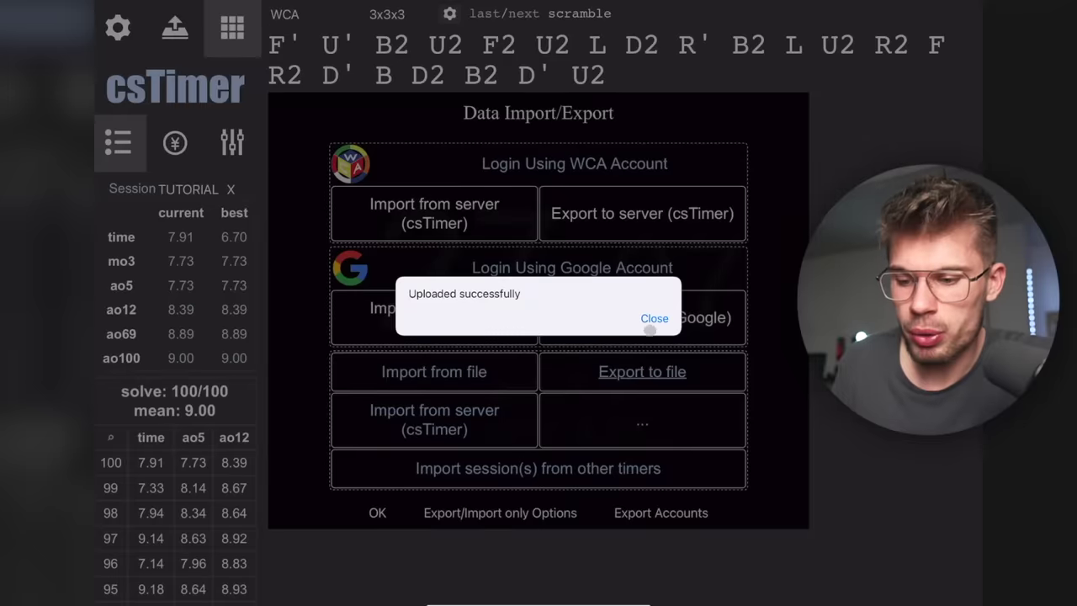
pyautogui.click(654, 321)
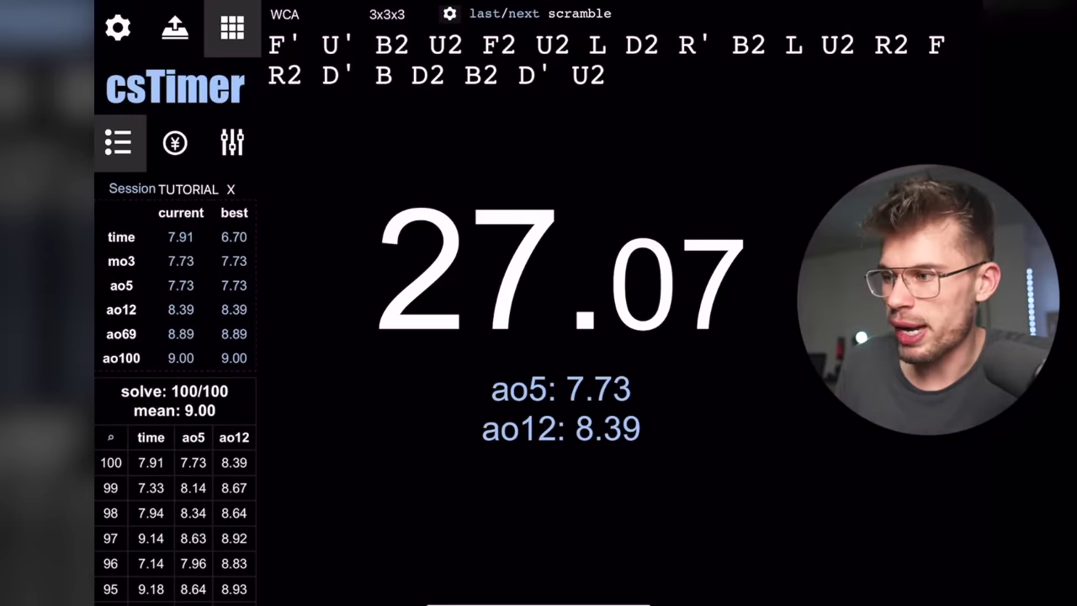
# Switch to the private tab group and import the csTimer server data with the account name, overriding all local data.
pyautogui.press('super+shift+l')
pyautogui.click(168, 88)
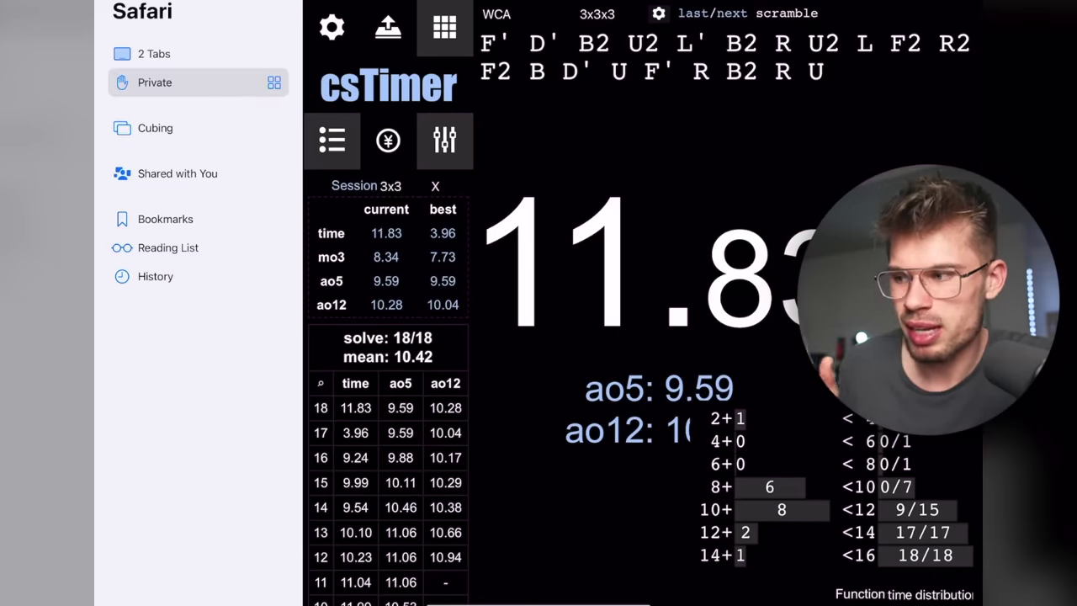
pyautogui.press('super+shift+l')
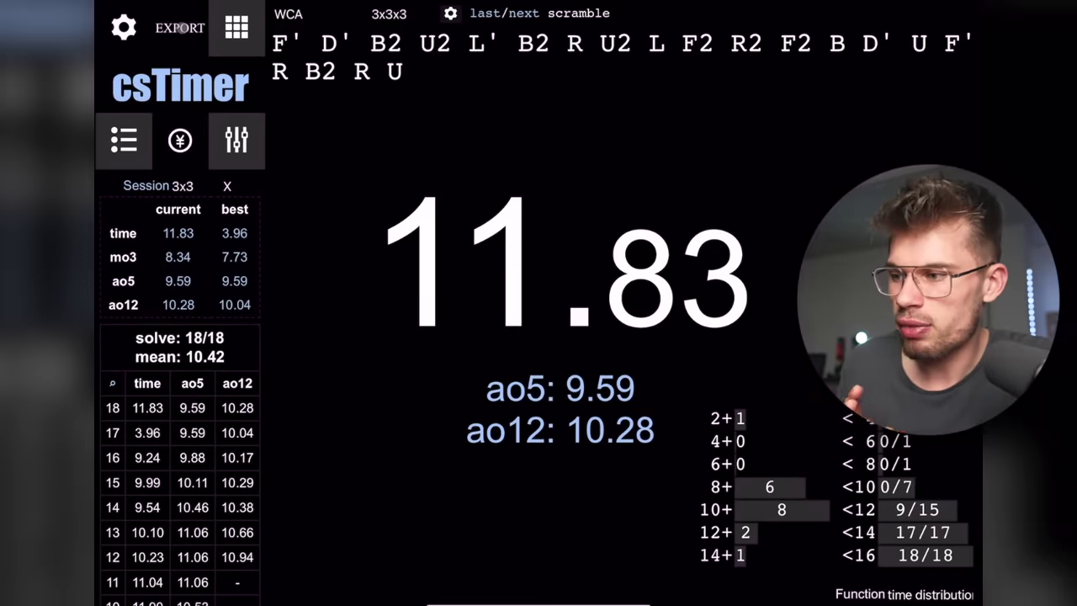
pyautogui.click(179, 28)
pyautogui.click(436, 412)
pyautogui.write('mil')
pyautogui.click(660, 312)
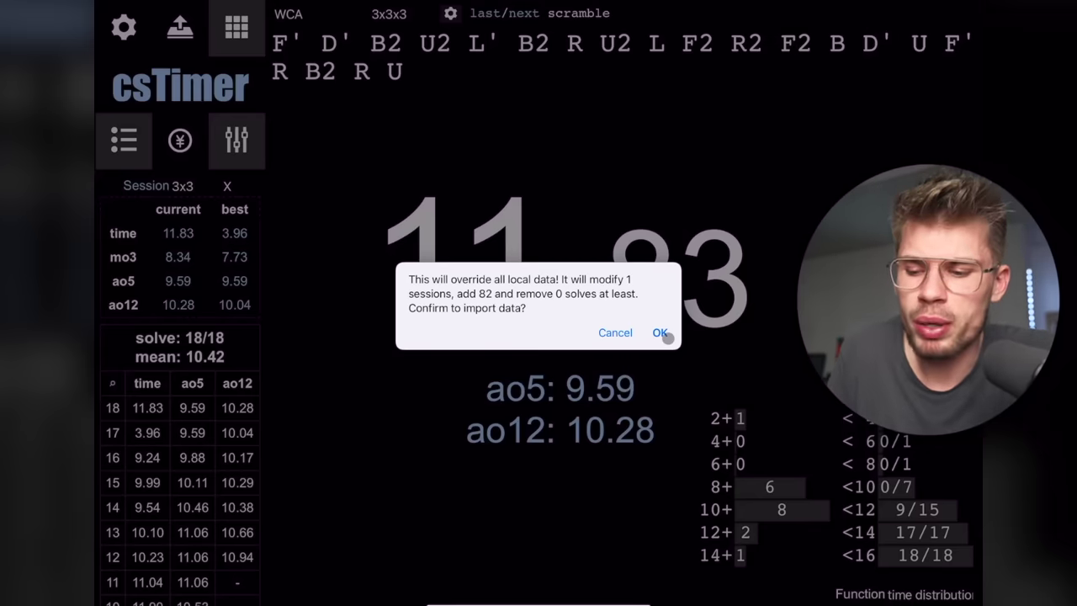
pyautogui.click(660, 333)
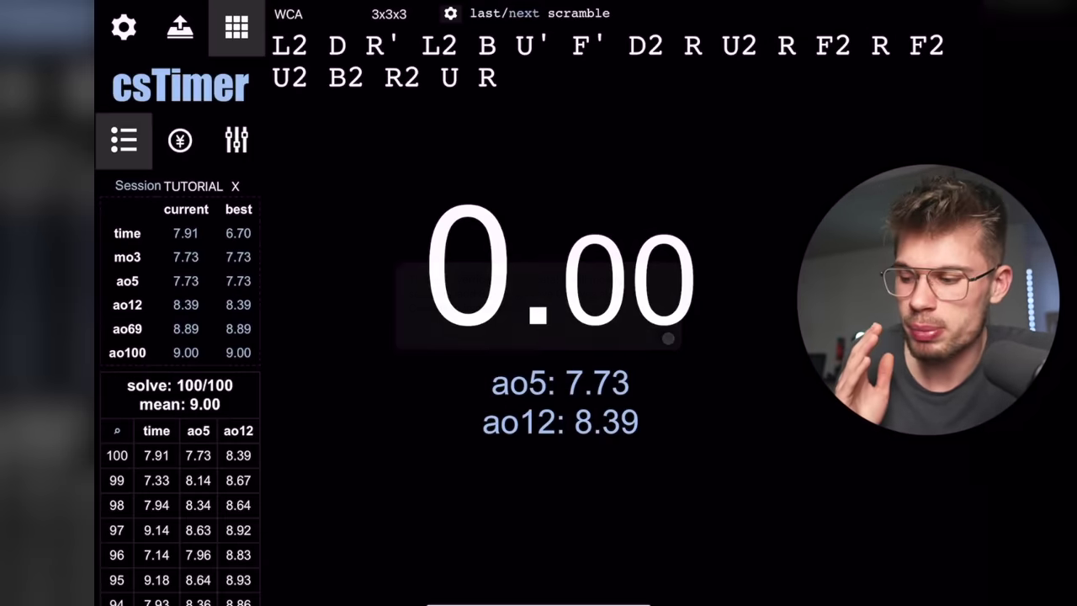